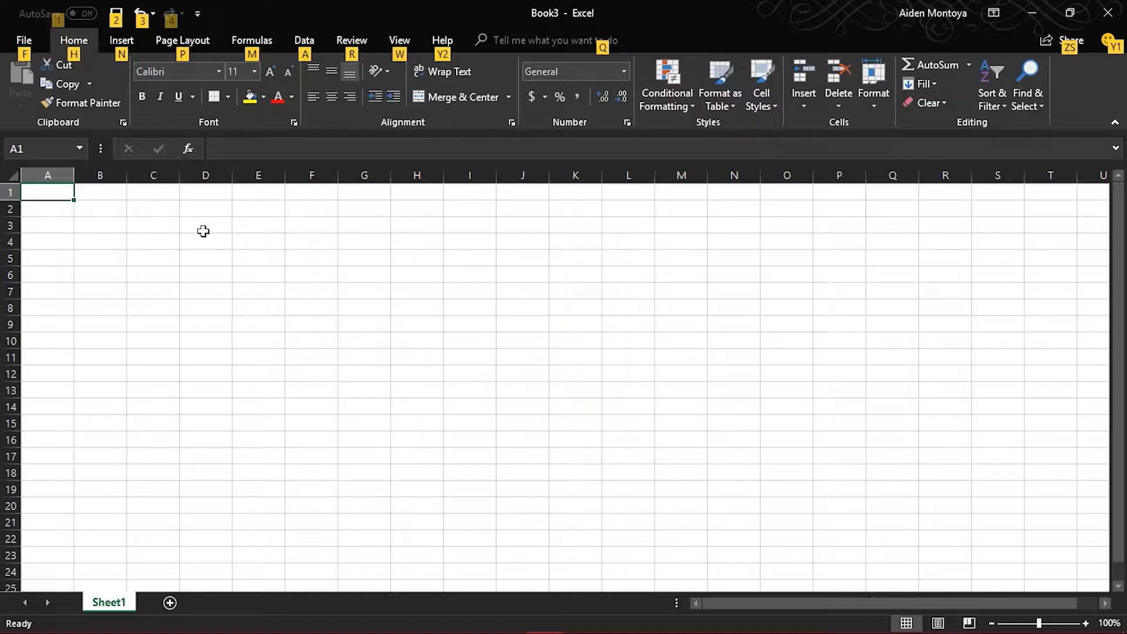
Enter the header "Date Received" in cell A1 and widen column A to fit it
type("Date R")
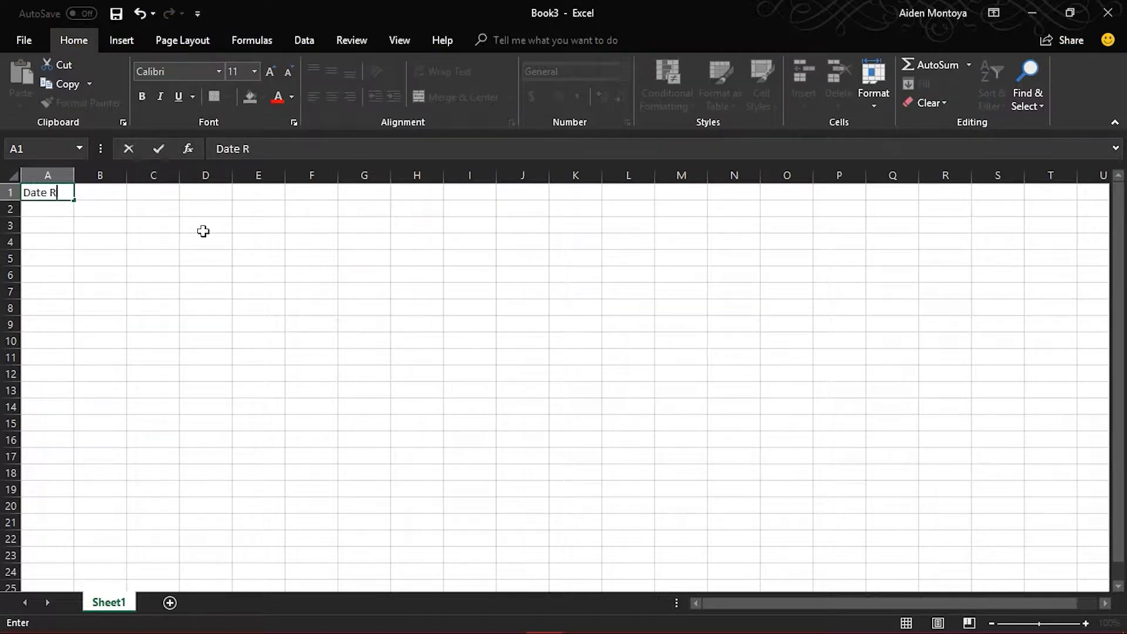
type("eceivedd")
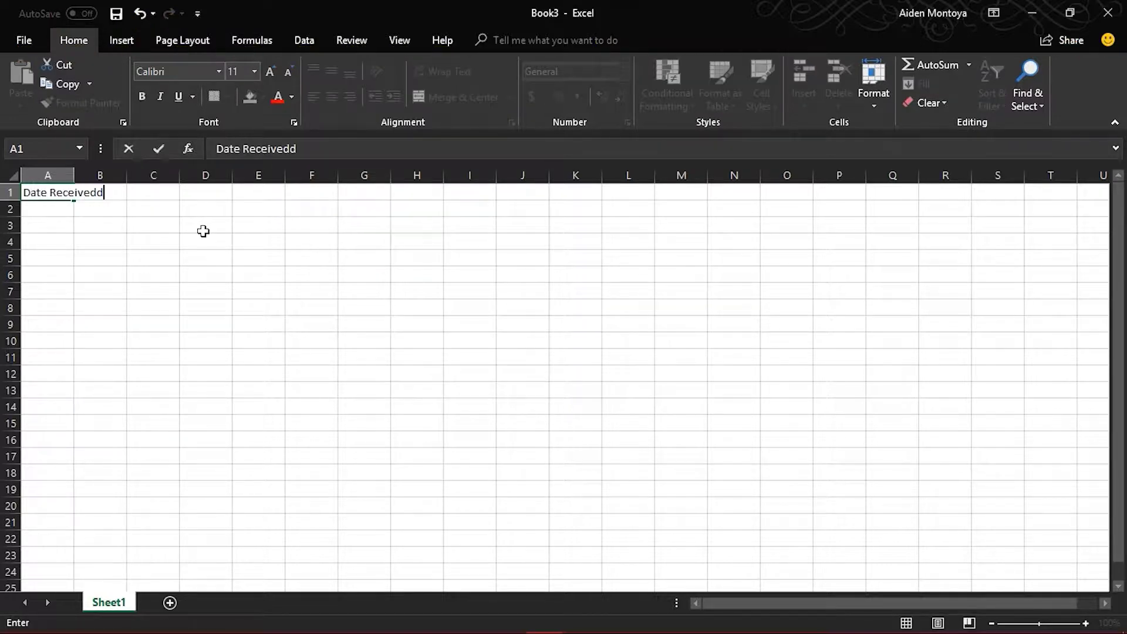
left_click(93, 237)
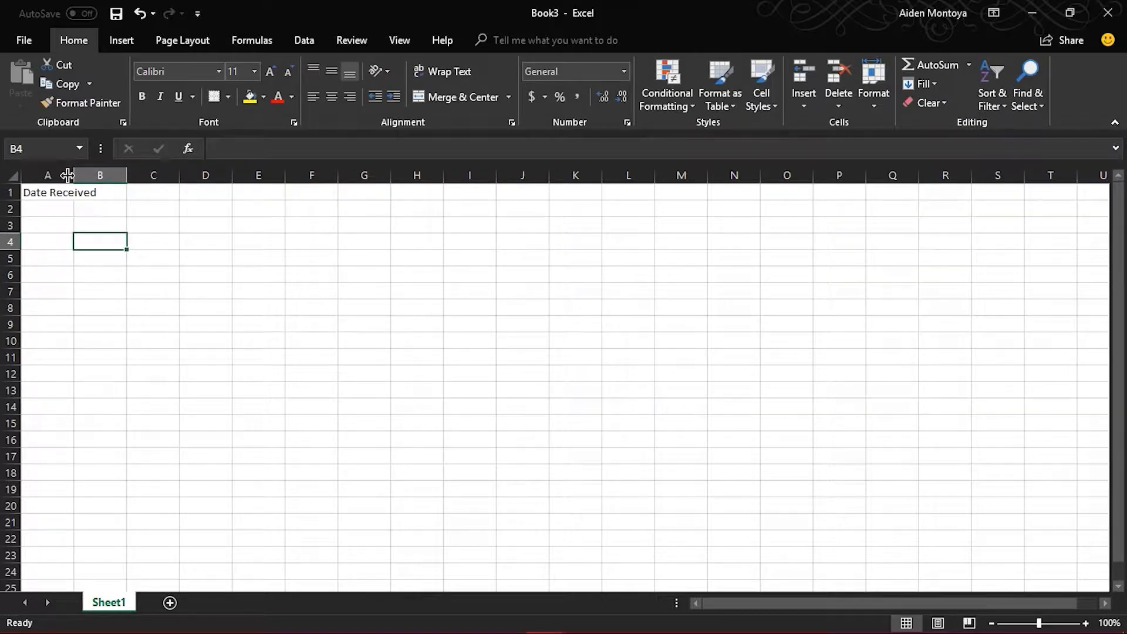
left_click_drag(73, 175, 104, 173)
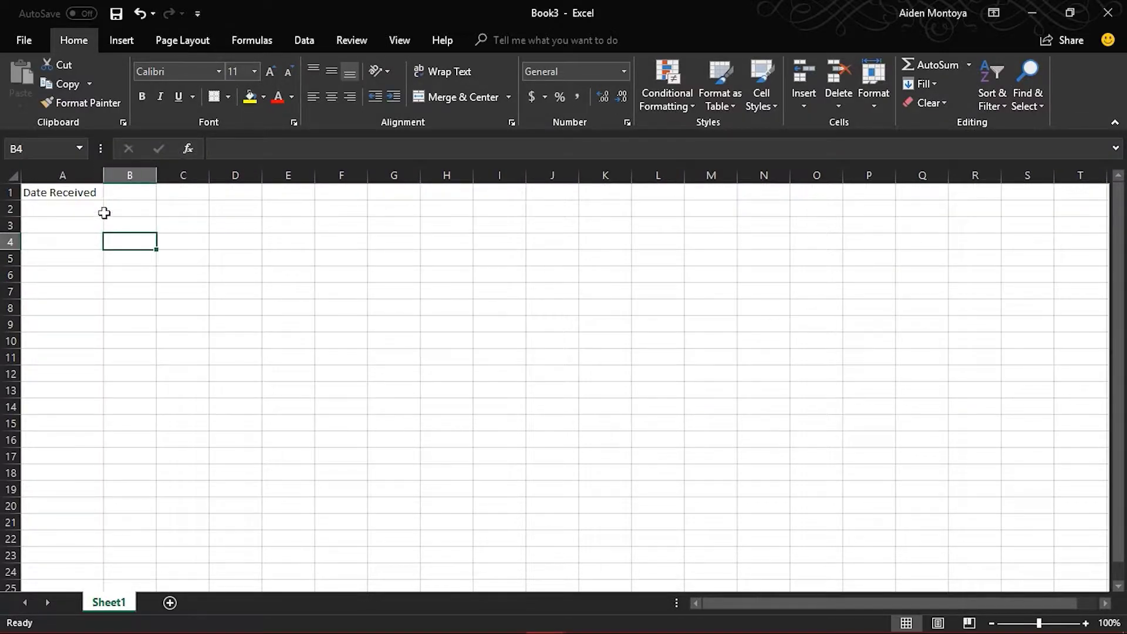
Wrap the text in column A and resize row 1 and the column so the header breaks over two lines
left_click(71, 175)
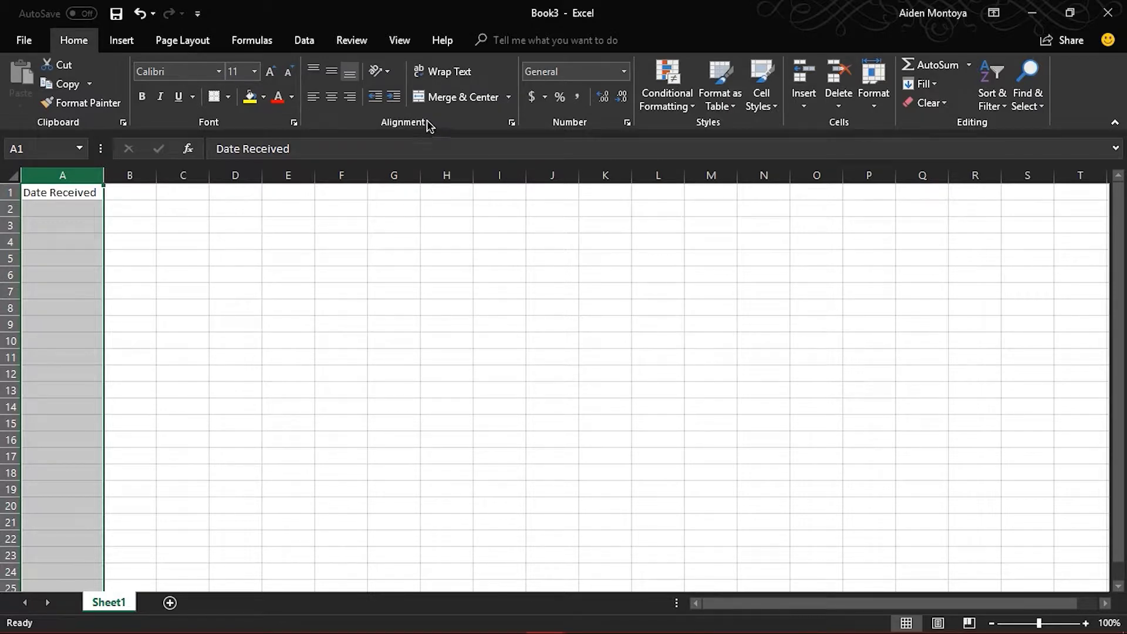
left_click(448, 72)
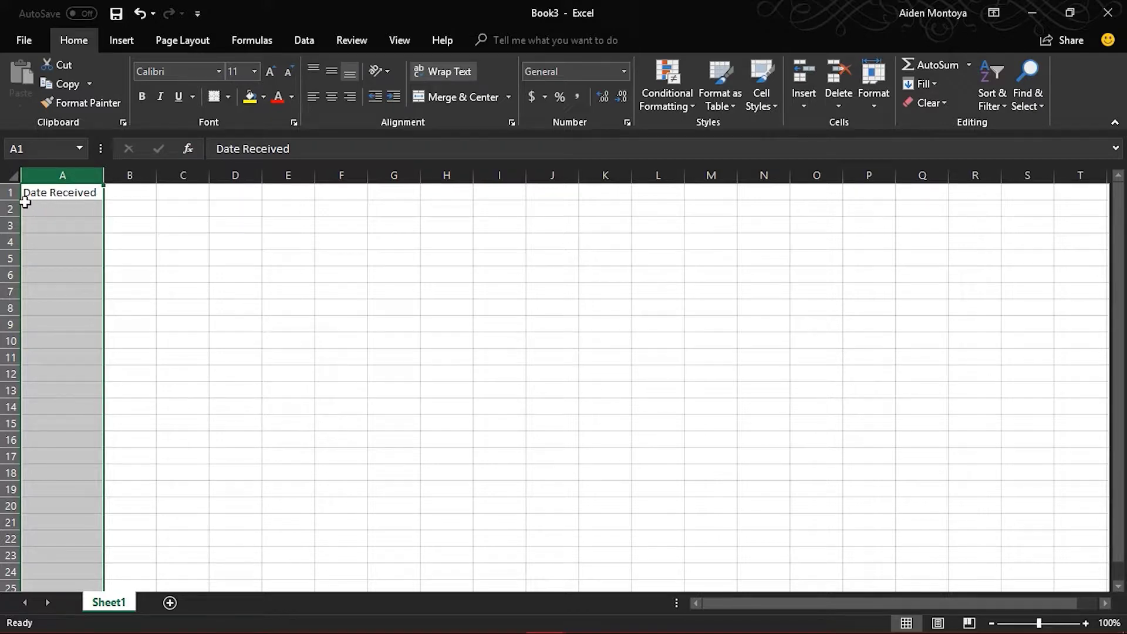
left_click_drag(7, 200, 7, 214)
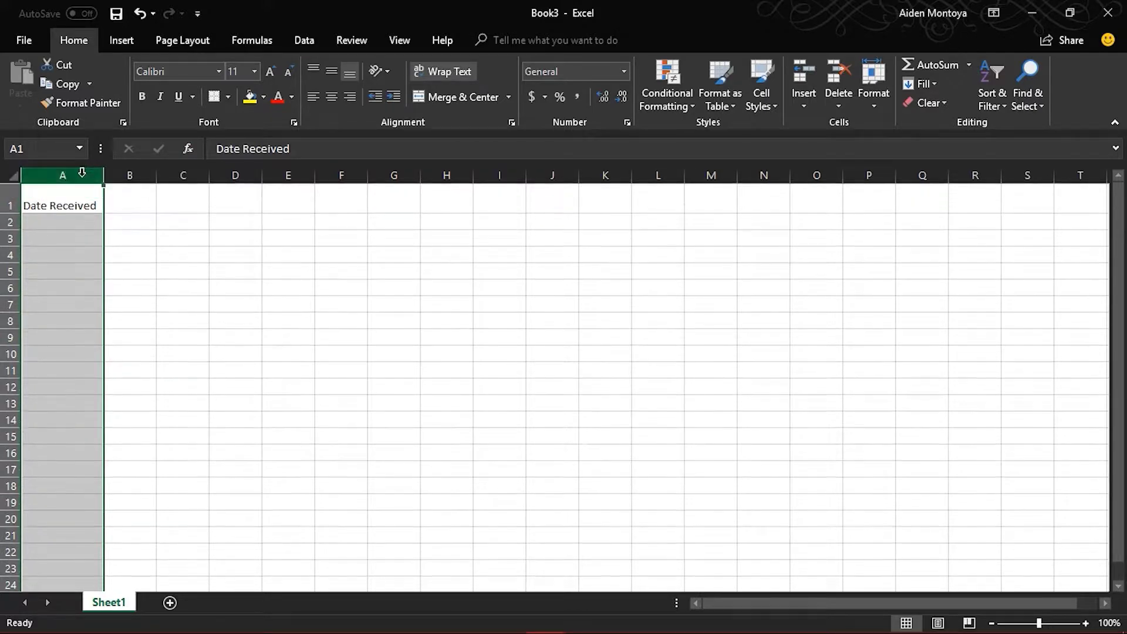
left_click_drag(105, 174, 83, 174)
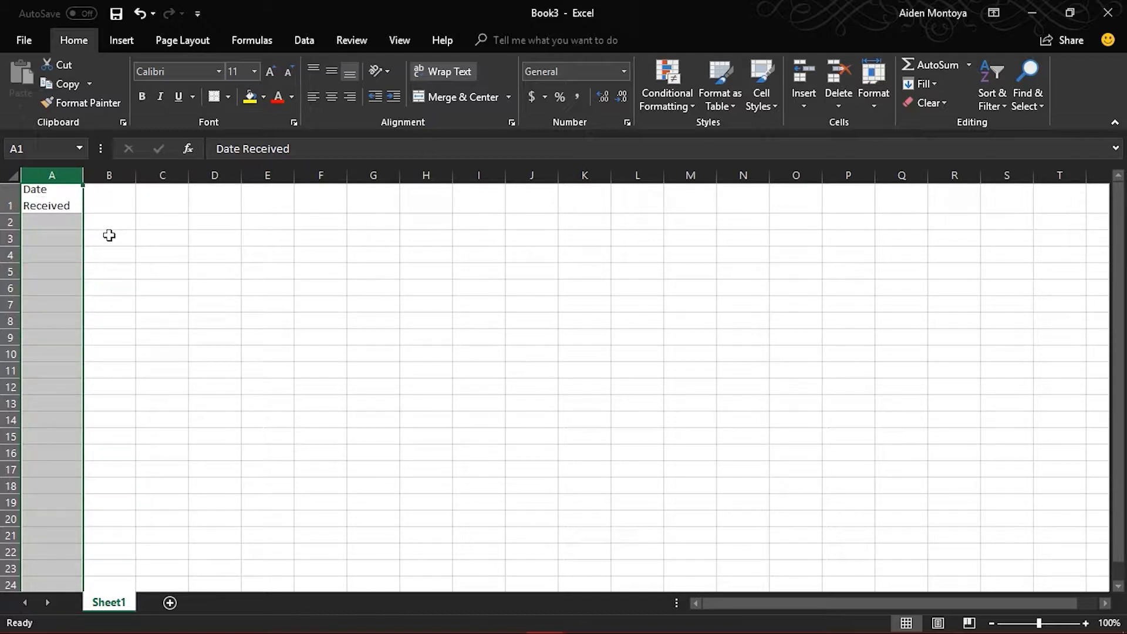
Check the wrap text setting for column A in the Format Cells alignment options
right_click(62, 180)
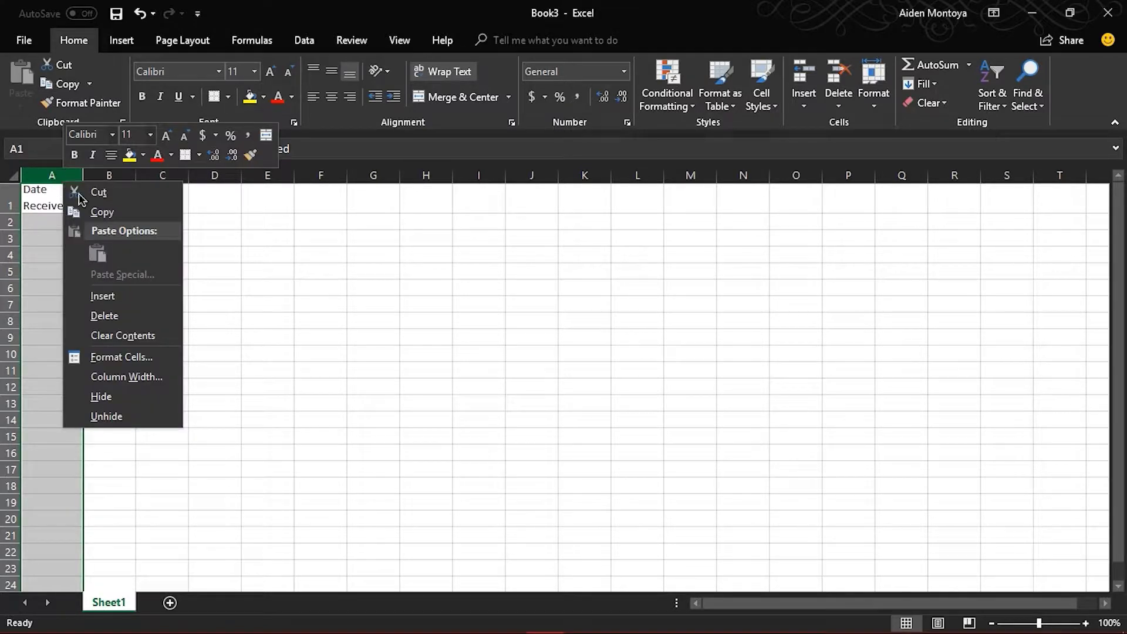
left_click(121, 358)
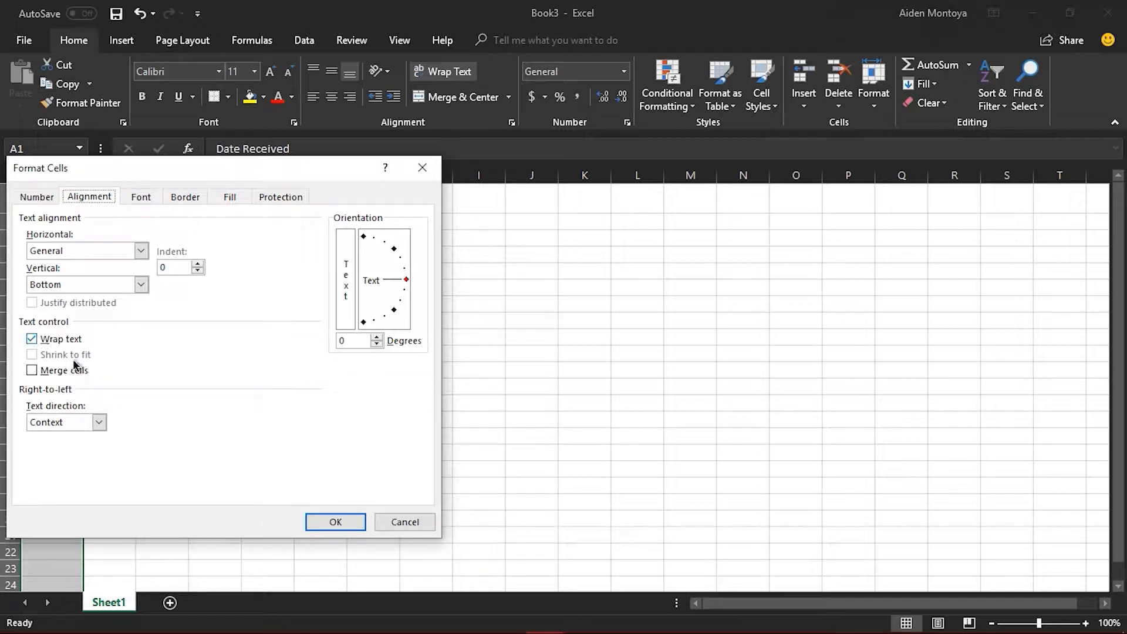
left_click(335, 522)
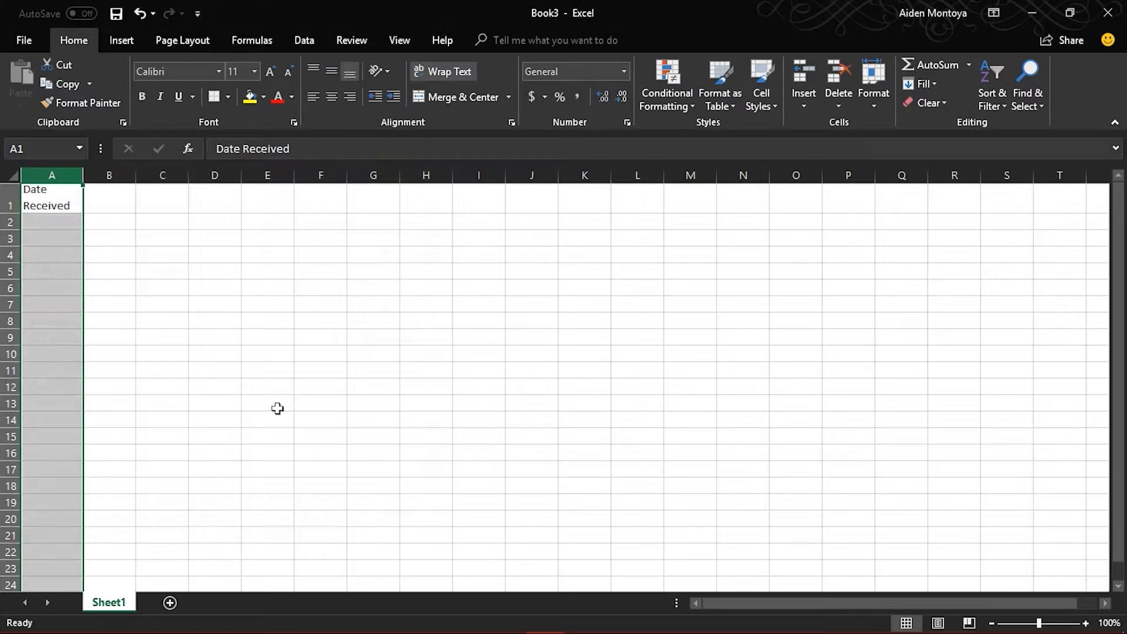
Enter the headers "Method" in B1 and "Child Name" in C1, and widen column C
left_click(116, 205)
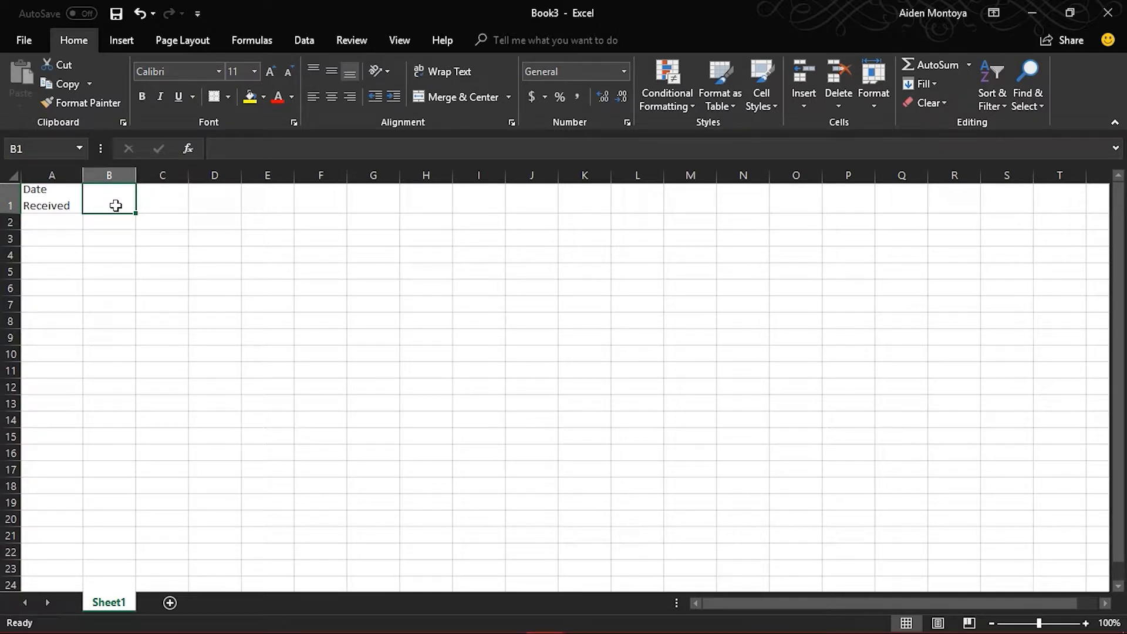
type("Method")
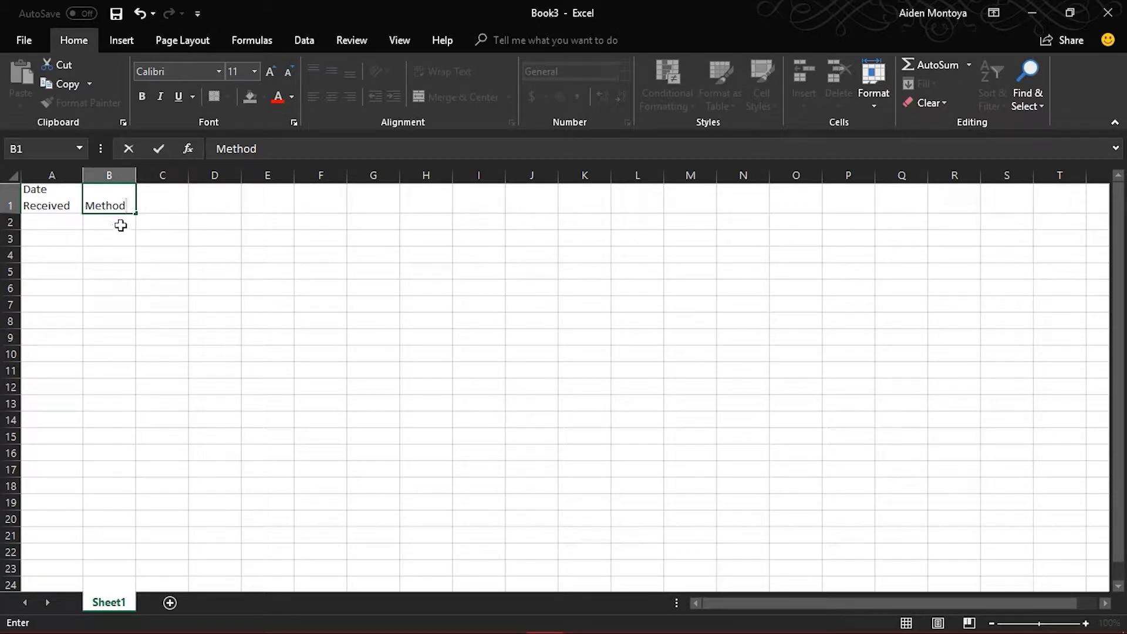
left_click(176, 203)
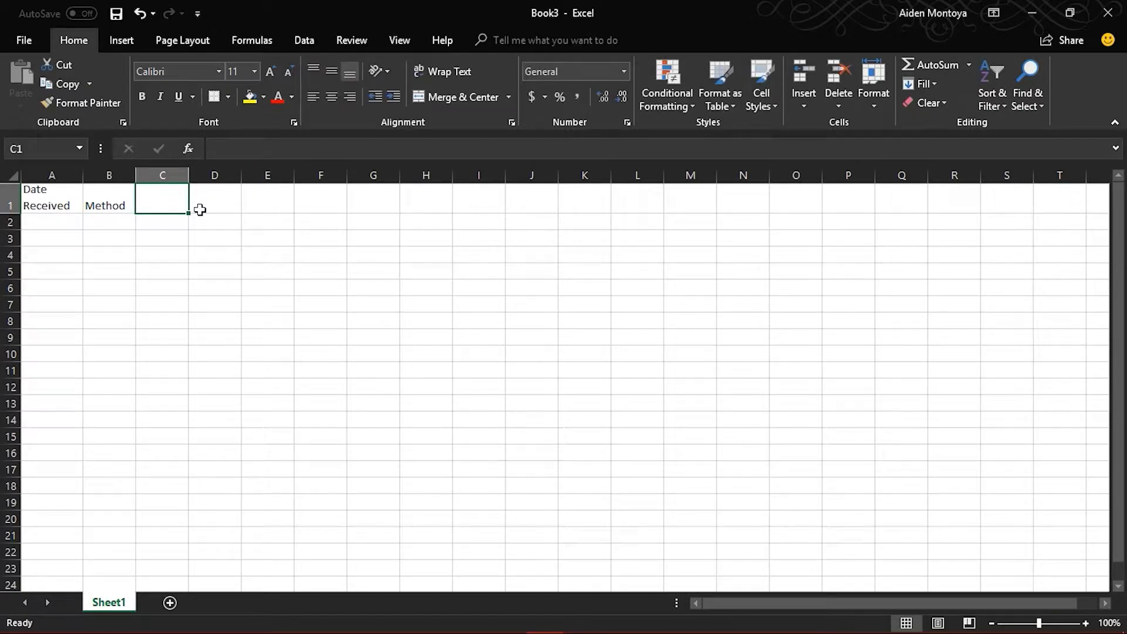
type("Child Name")
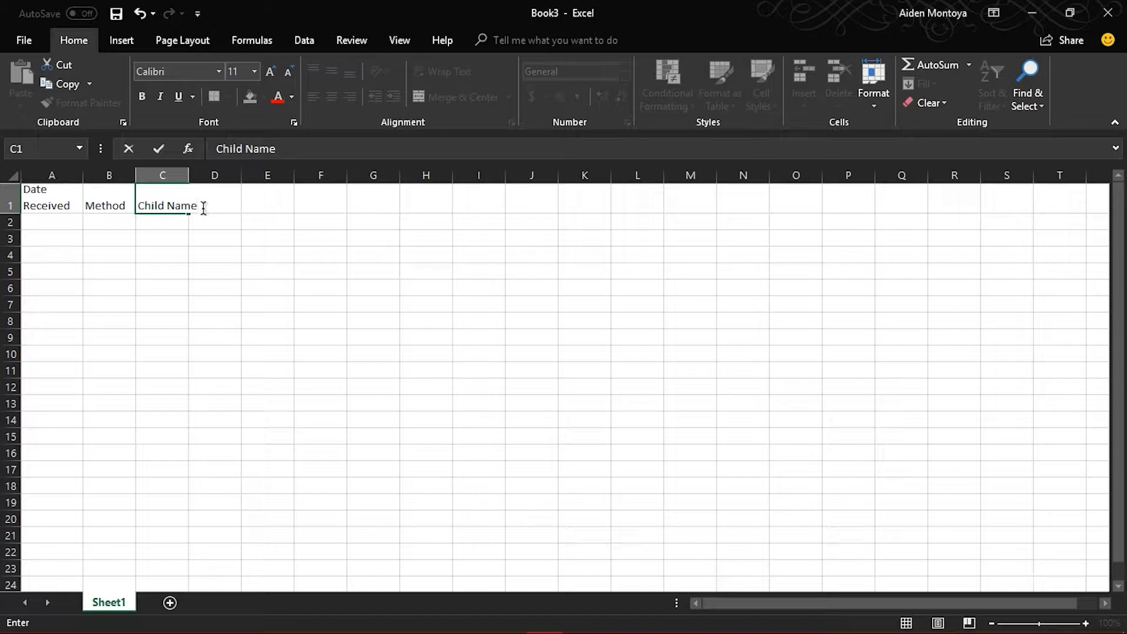
left_click(163, 257)
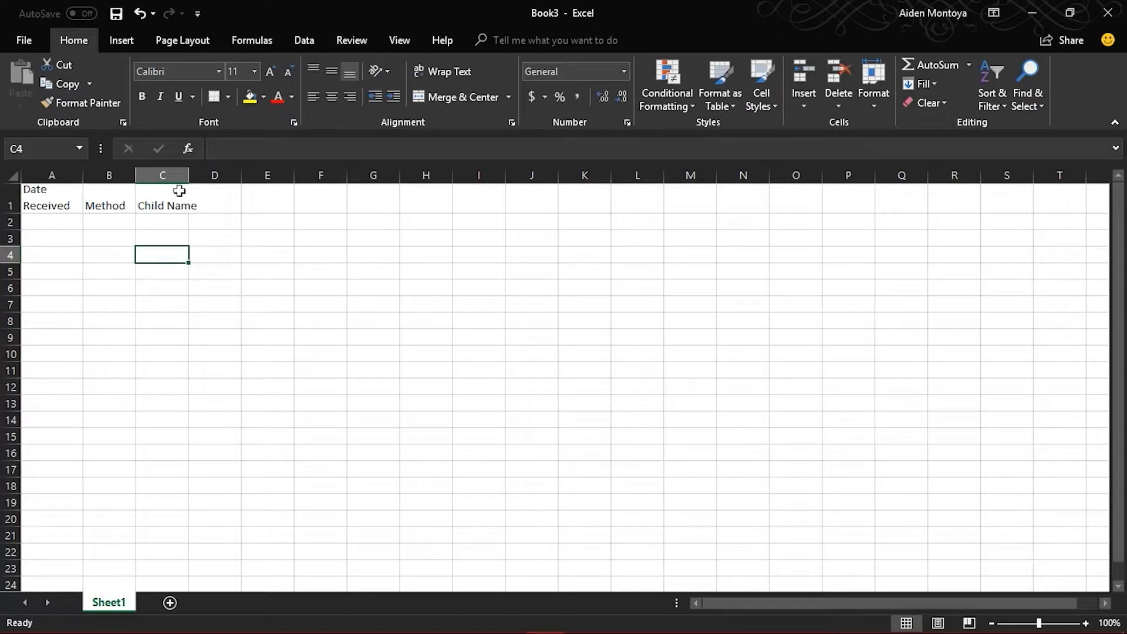
left_click_drag(189, 175, 237, 180)
Enter the headers "DOB", "Age", "Gender" and "A/N Type" in cells D1 through G1
left_click(276, 199)
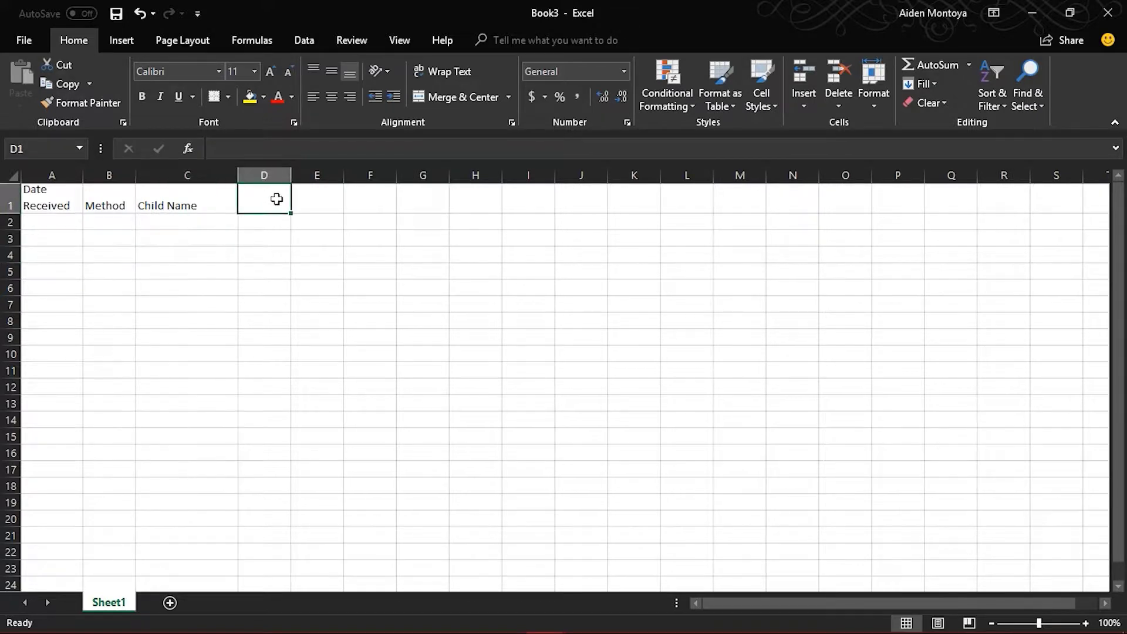
type("DOB")
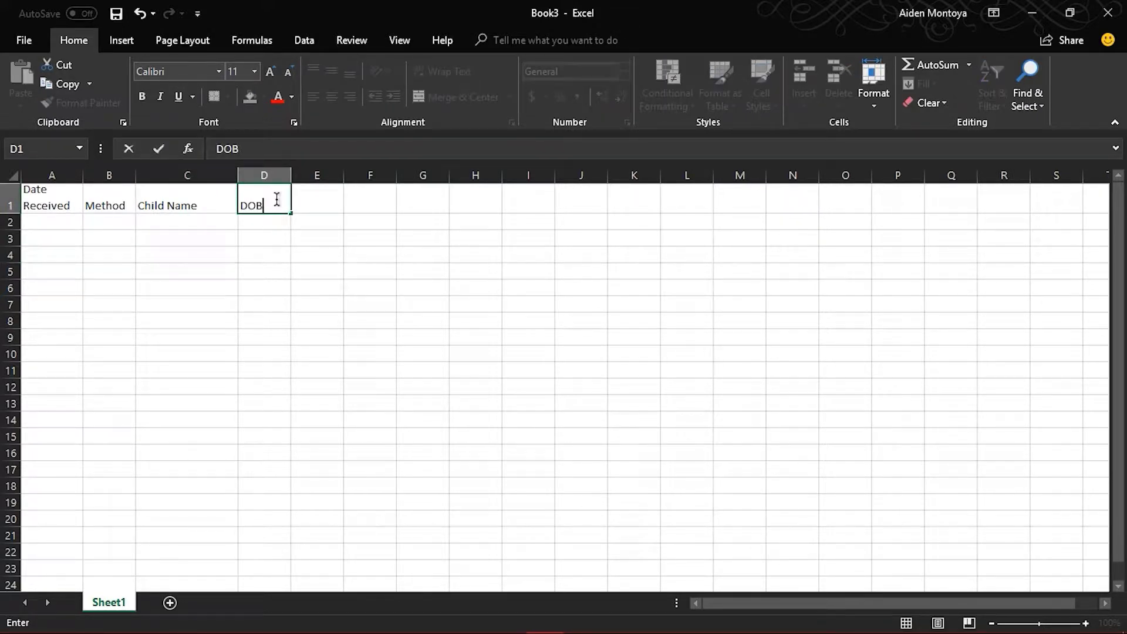
key("Tab")
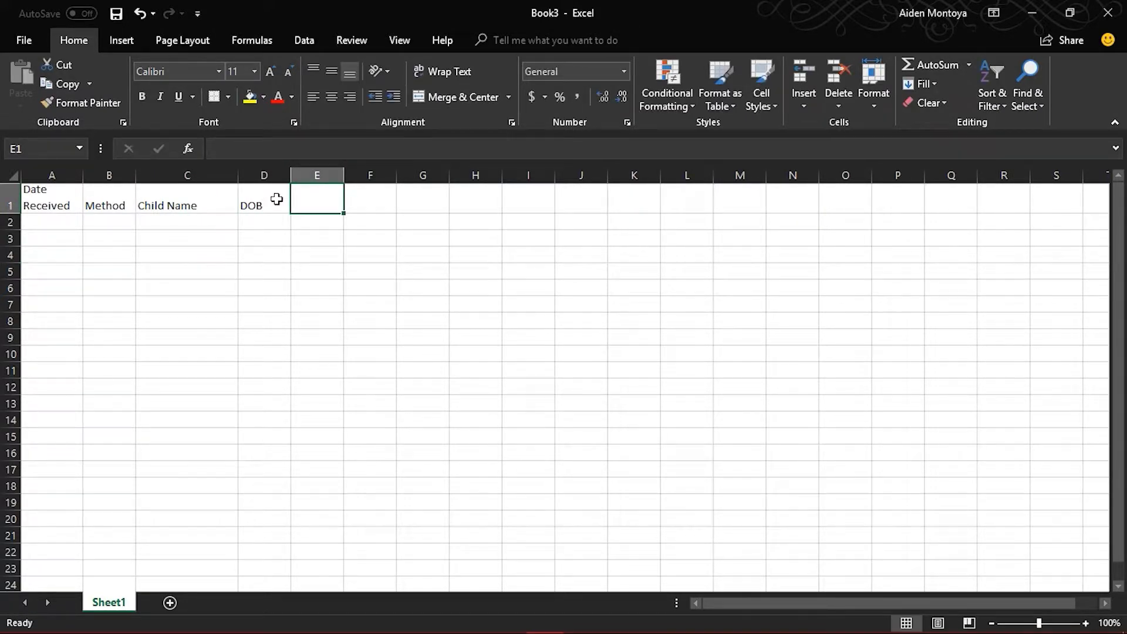
type("Age")
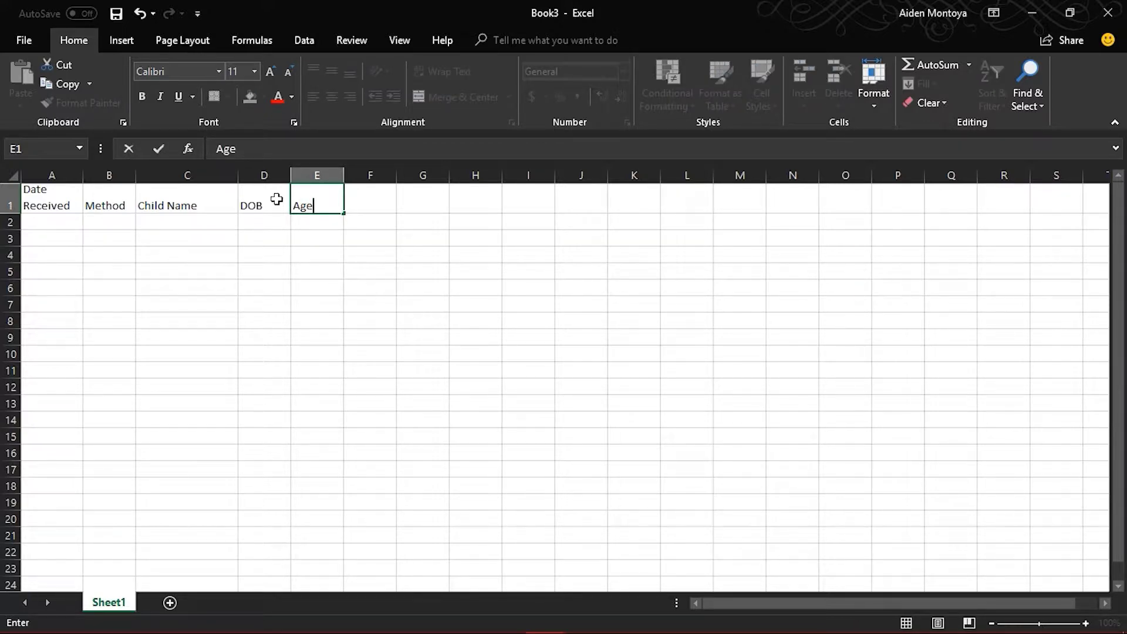
key("Tab")
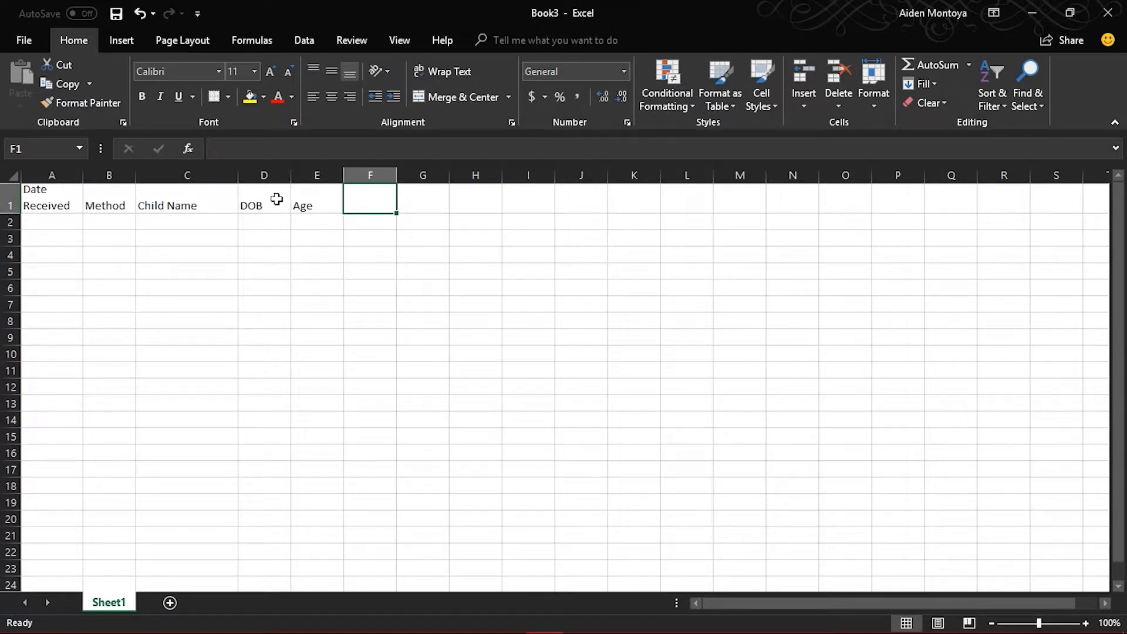
type("Gender")
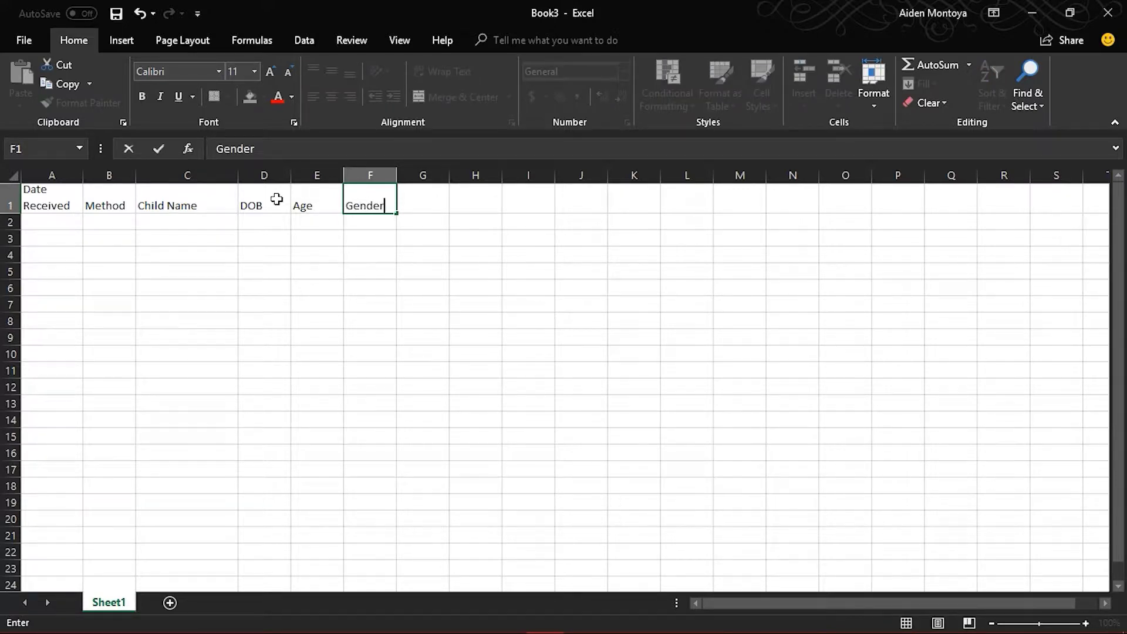
key("Tab")
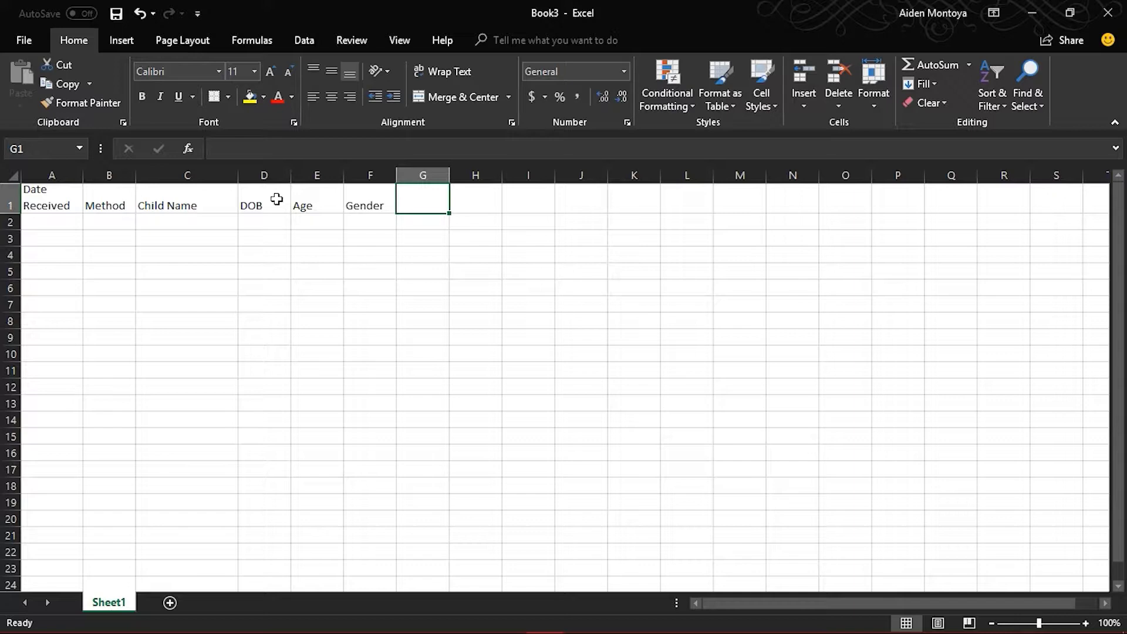
type("A/")
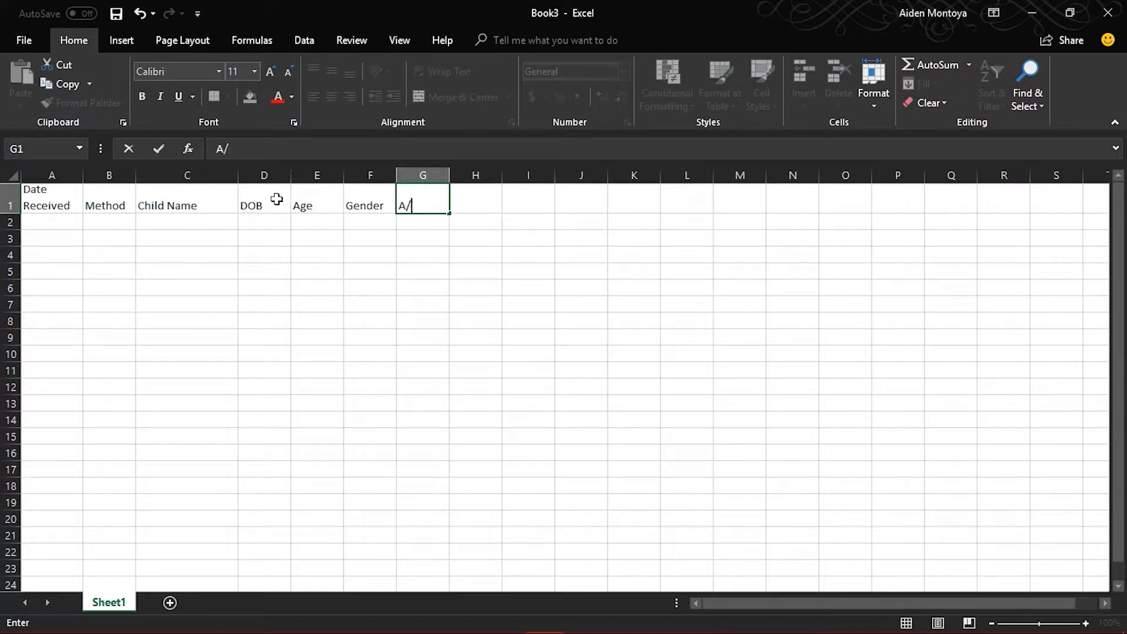
type("N Type")
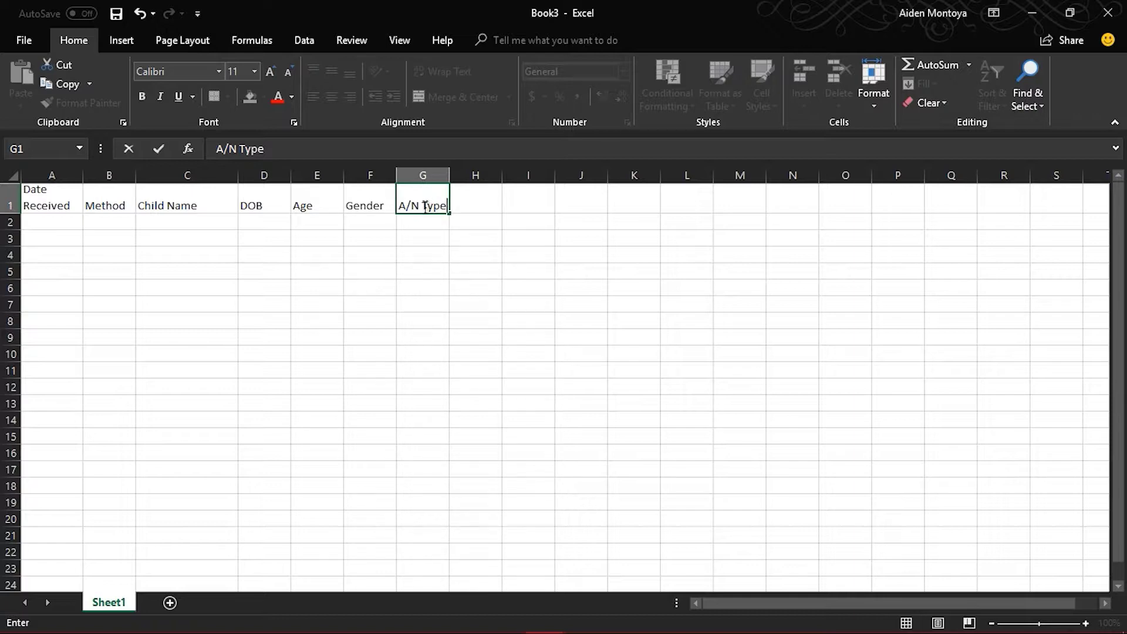
Enter the header "Intake Accepted" in cell H1 and widen column H to fit it
left_click(486, 203)
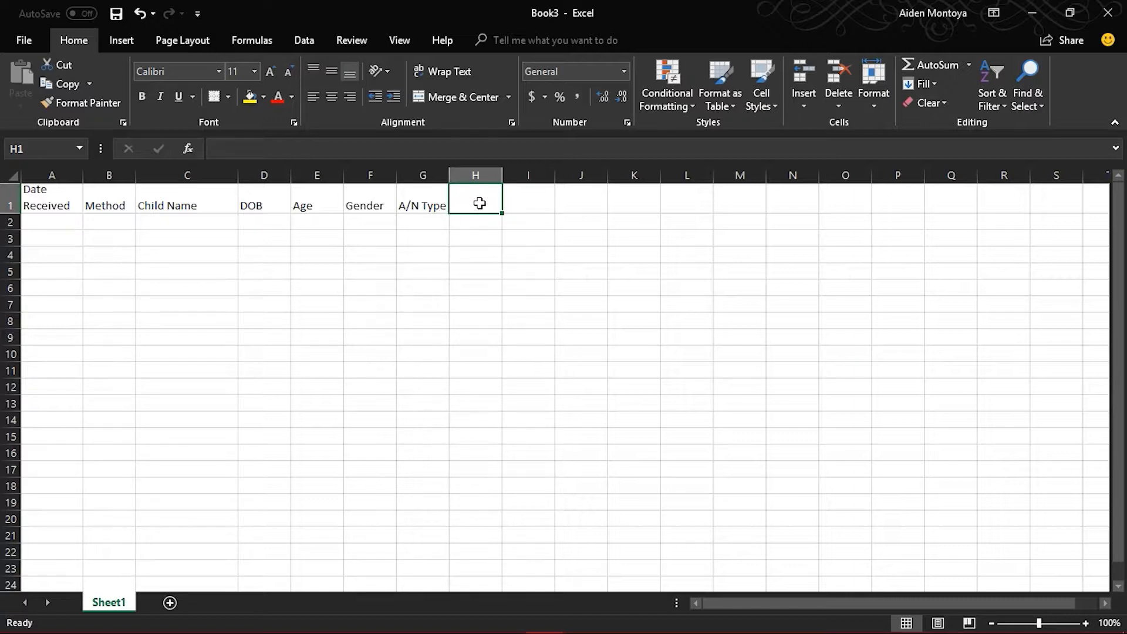
type("fInt")
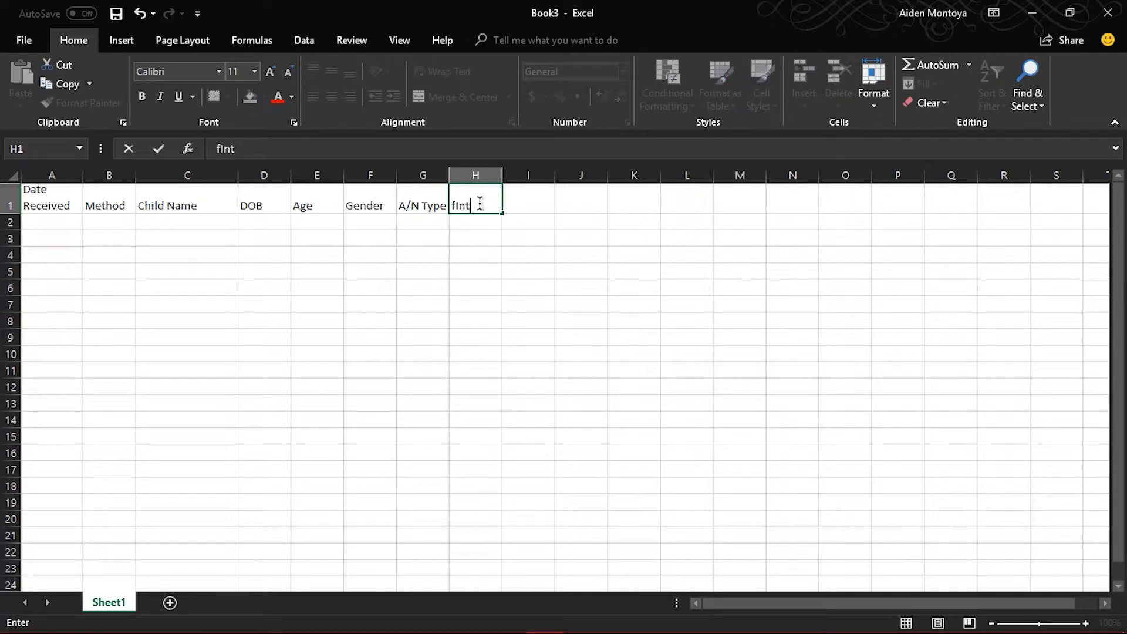
key("BackSpace")
key("BackSpace")
key("BackSpace")
type("Intake Accepted")
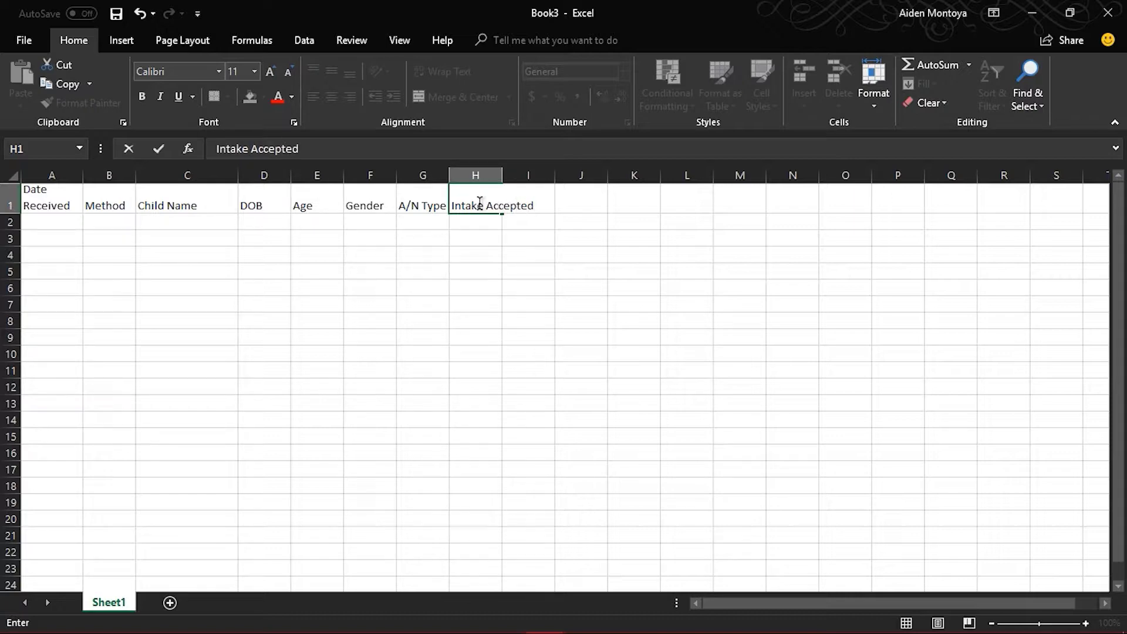
left_click(508, 221)
left_click_drag(502, 174, 548, 173)
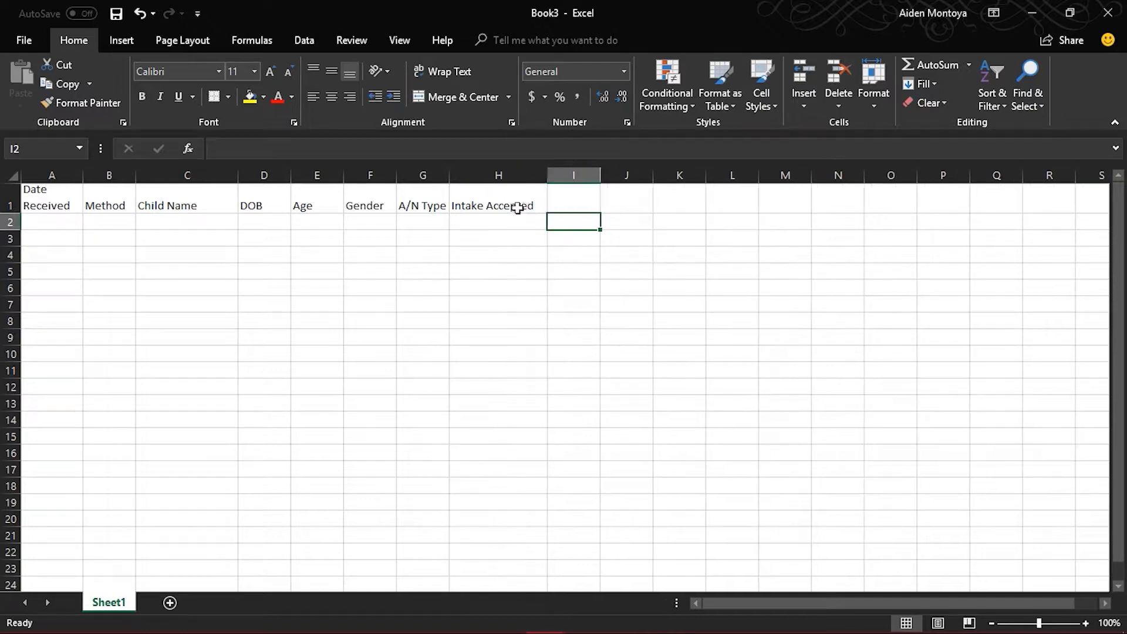
Wrap the text in column H and narrow the column so its header breaks over two lines
left_click(496, 176)
left_click(442, 71)
left_click_drag(548, 178, 520, 176)
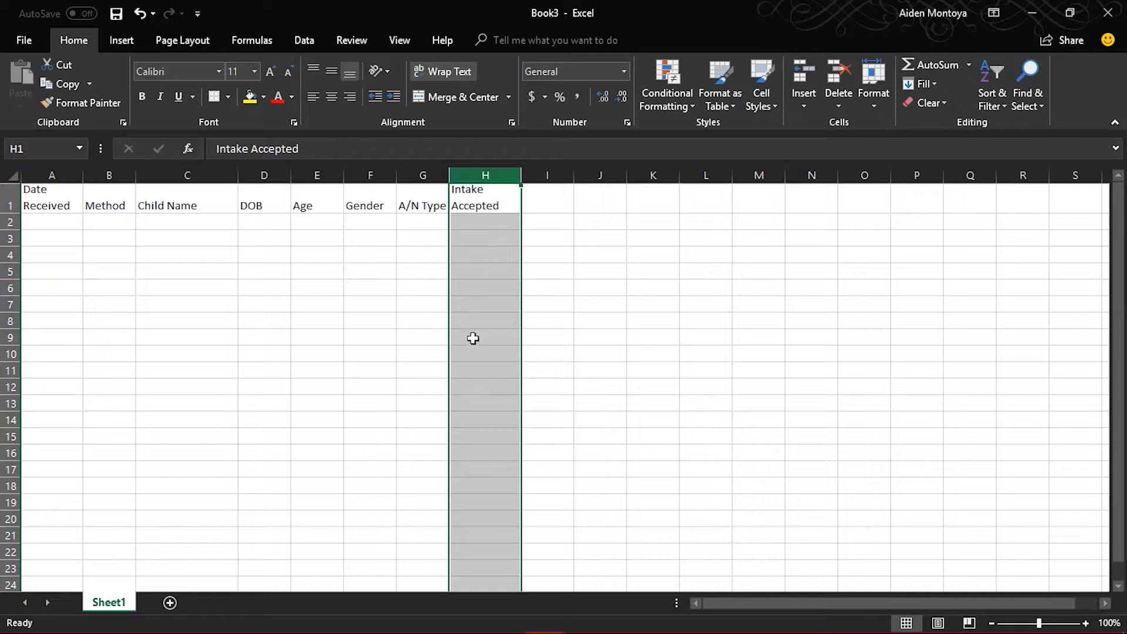
left_click_drag(485, 337, 485, 370)
Enter the header "Screen Out Reasons" in cell I1 and widen column I to fit it
left_click(544, 197)
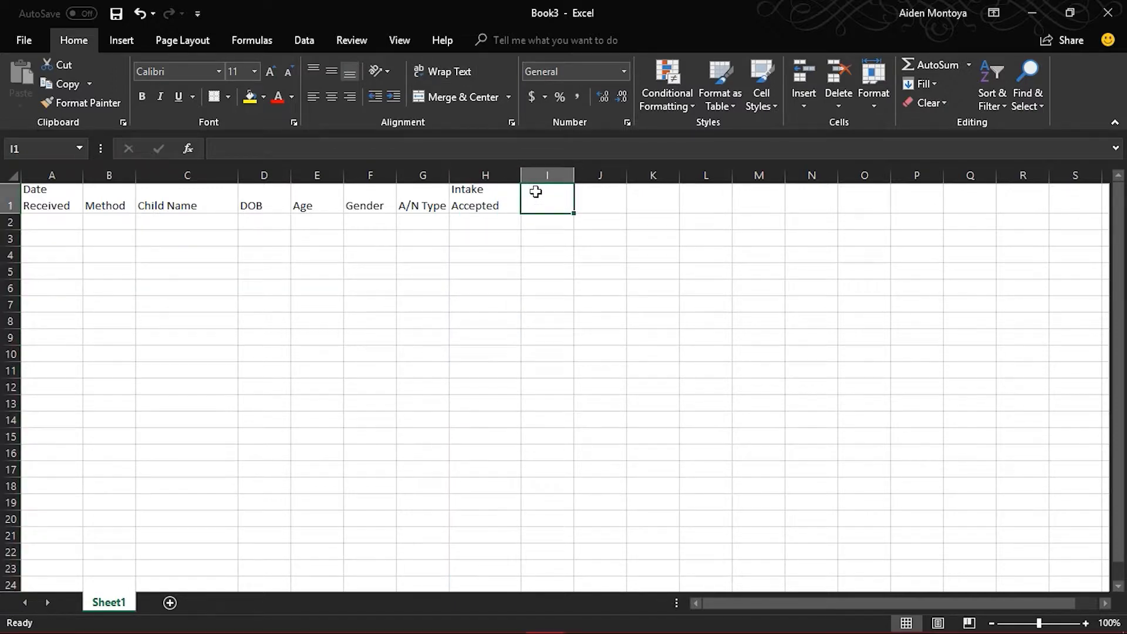
type("Screen")
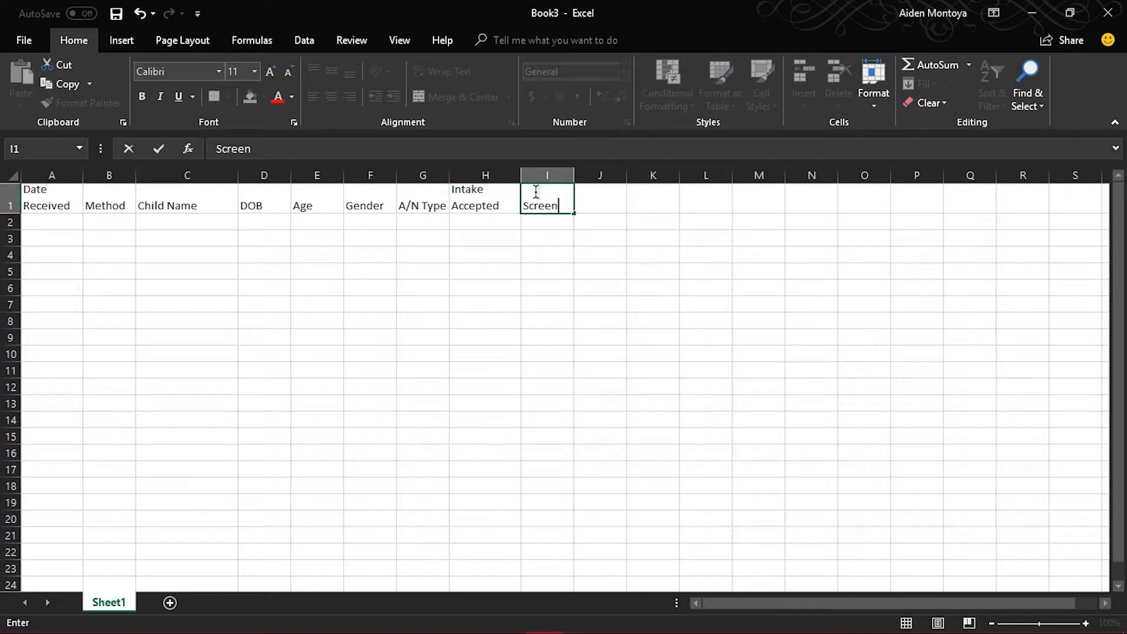
type(" Out R")
type("ea")
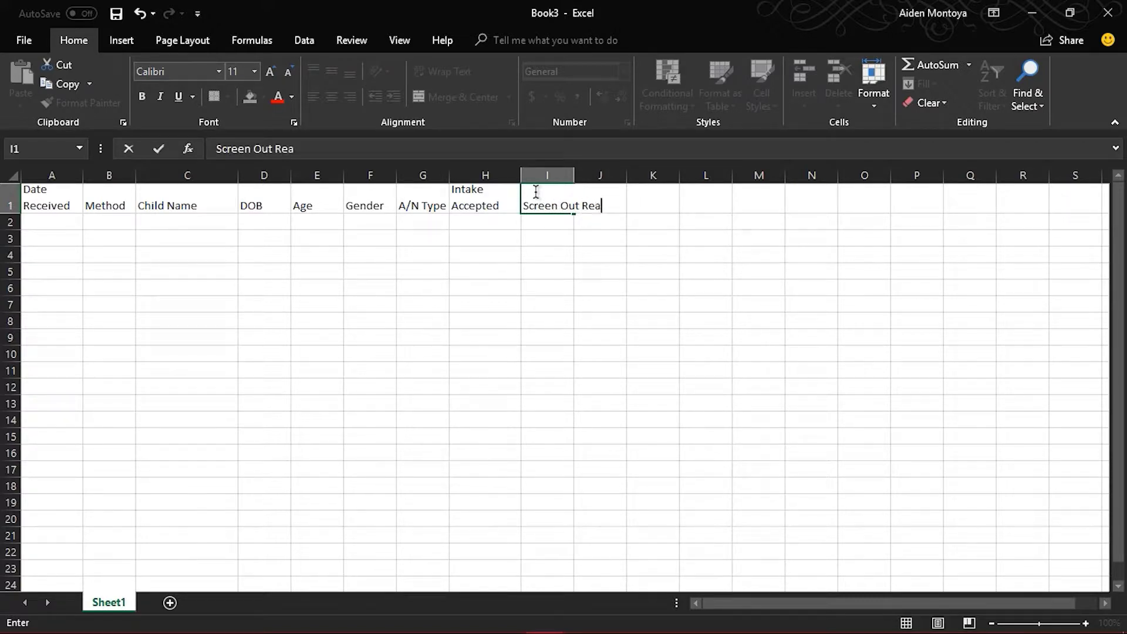
type("sons")
left_click(544, 265)
left_click_drag(573, 175, 630, 175)
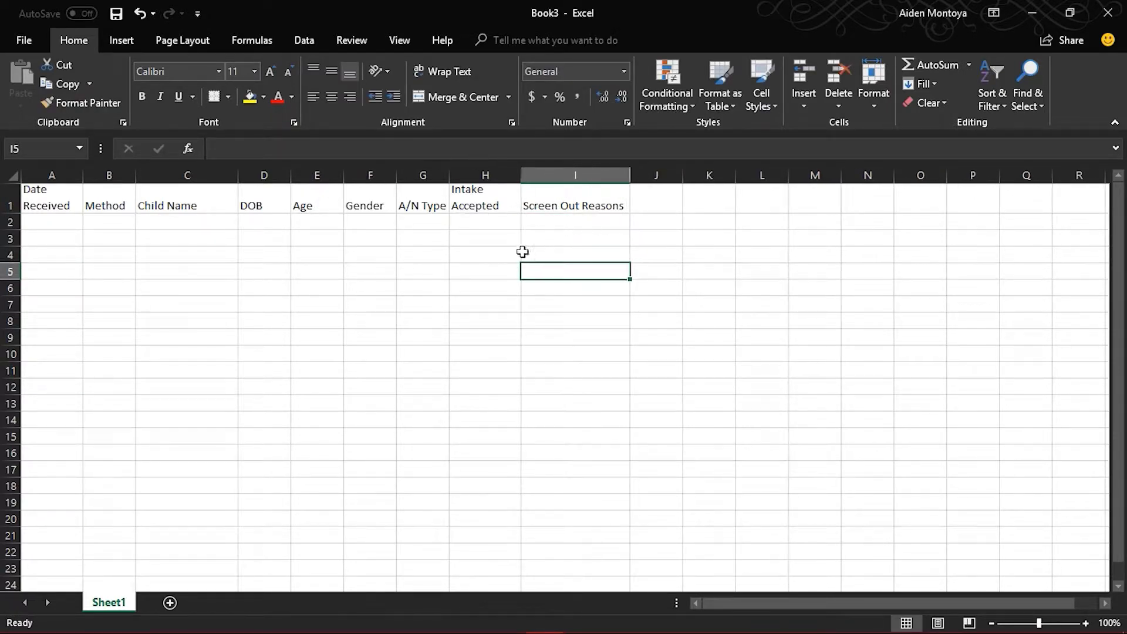
left_click(657, 199)
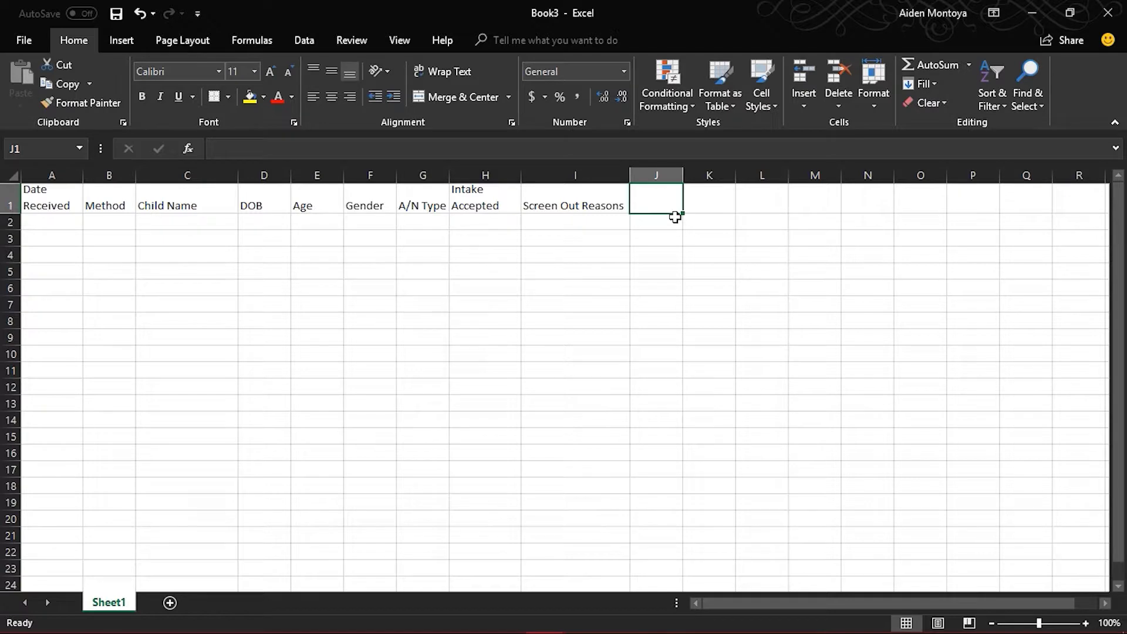
Enter the header "Assigned to:" in cell J1 and widen column J to fit it
type("Assigned")
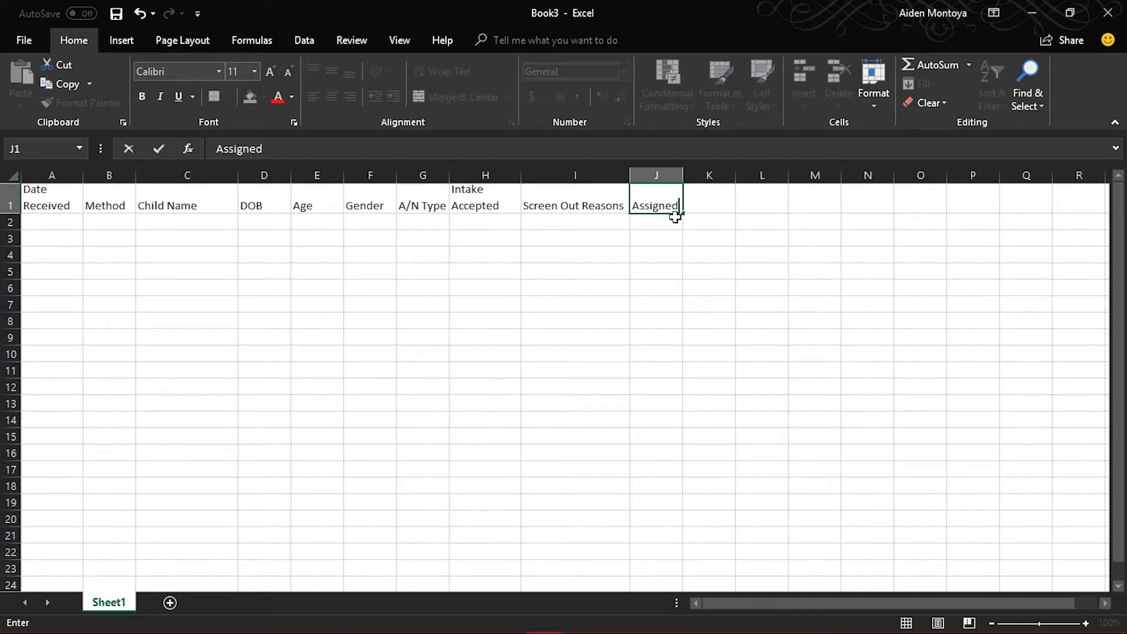
type(" to:")
left_click(670, 233)
left_click_drag(684, 174, 708, 174)
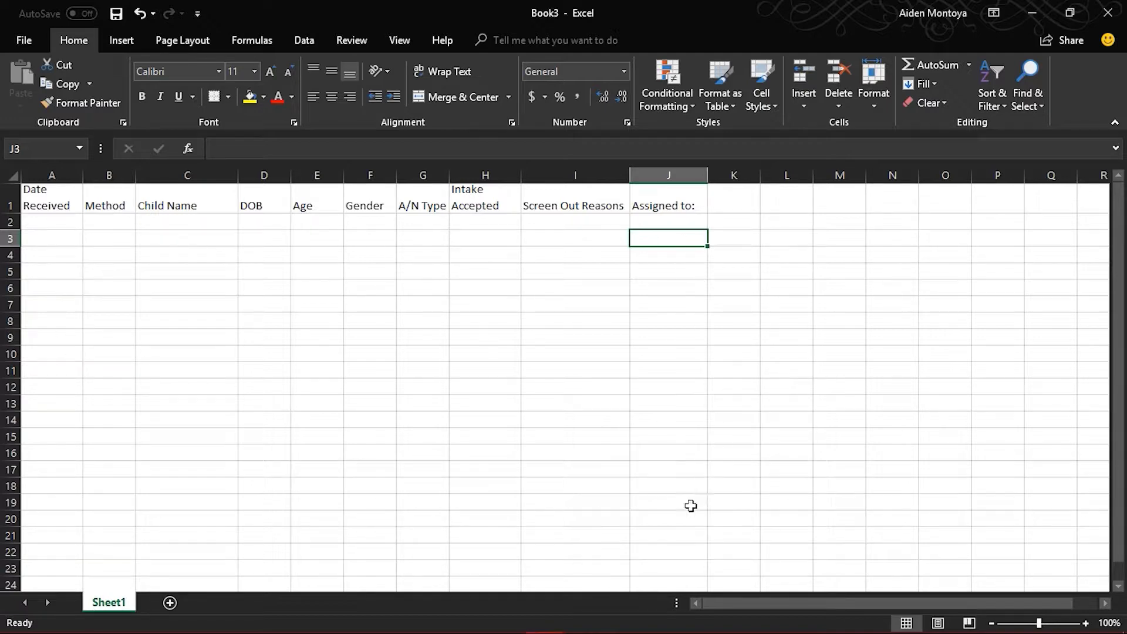
Rename the Sheet1 worksheet as "Jan 2018"
right_click(109, 608)
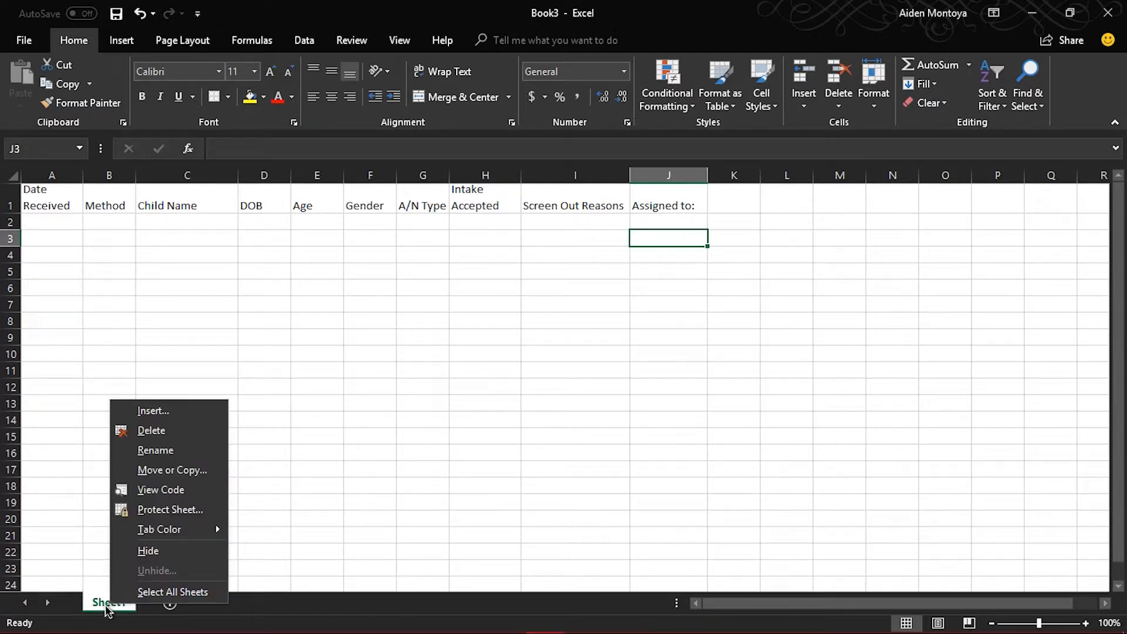
left_click(160, 449)
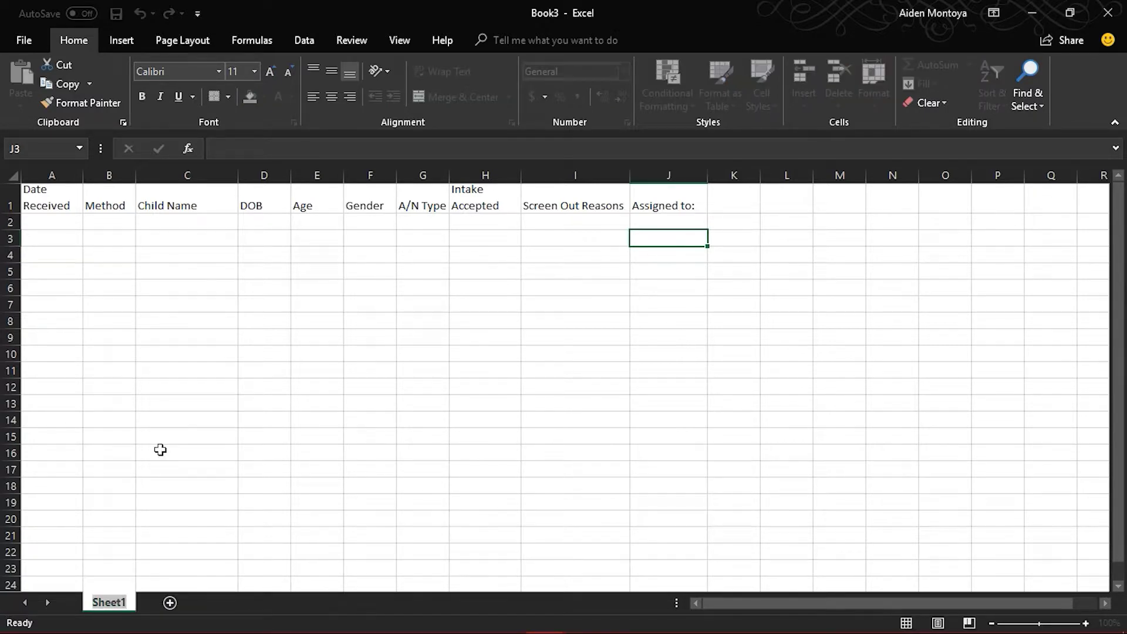
type("Jan ")
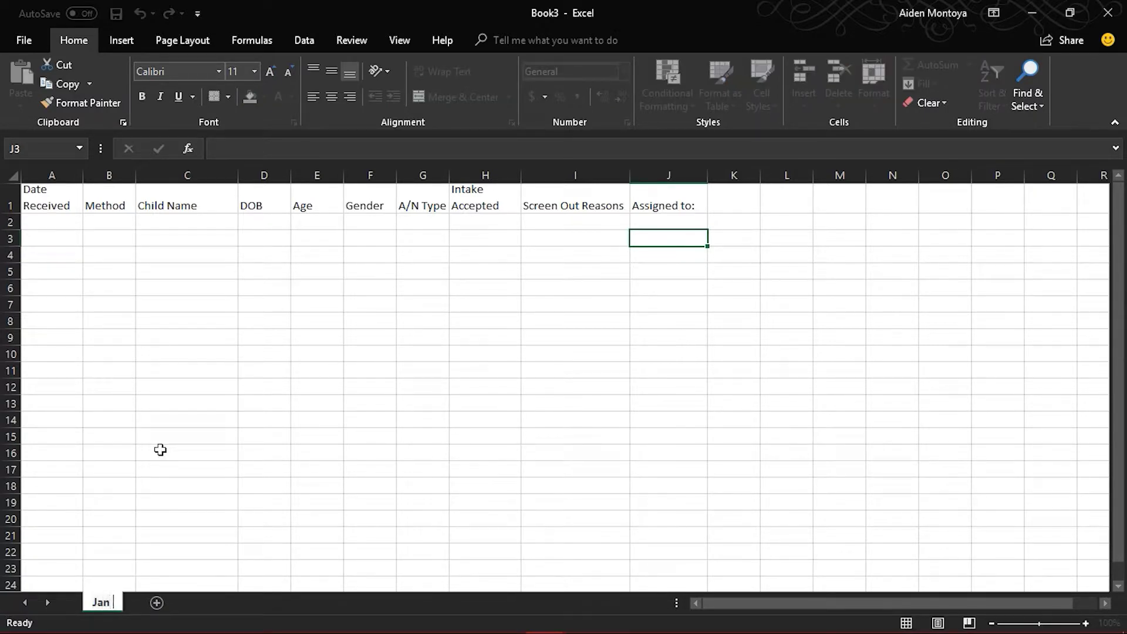
type("201")
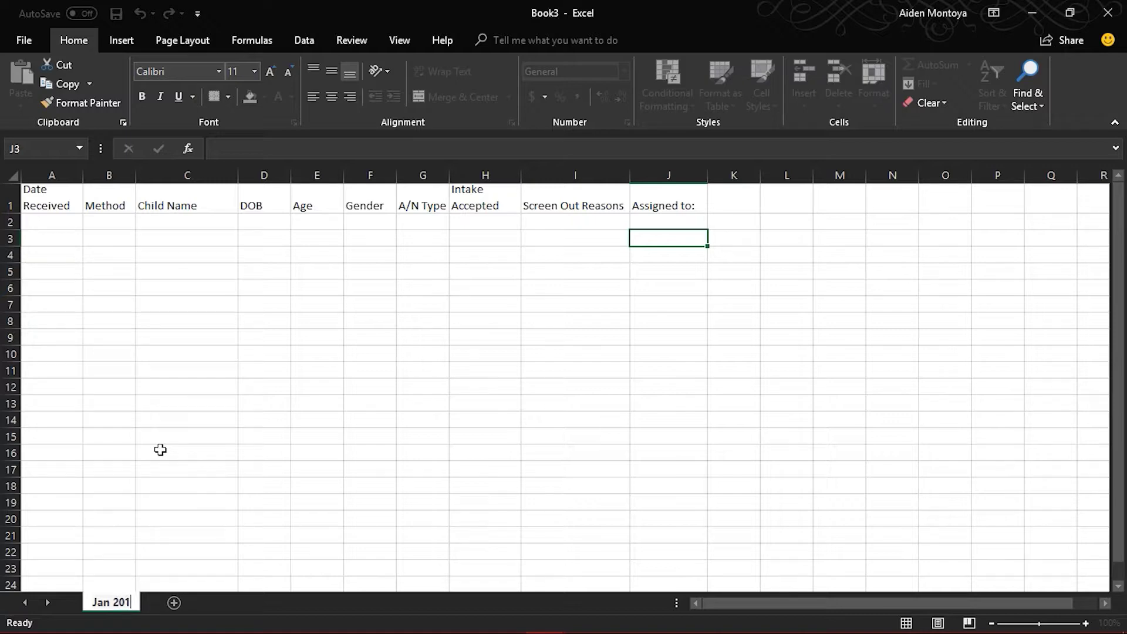
type("8")
Add a new worksheet after Jan 2018 and name it "Feb 2018"
left_click(182, 603)
right_click(184, 603)
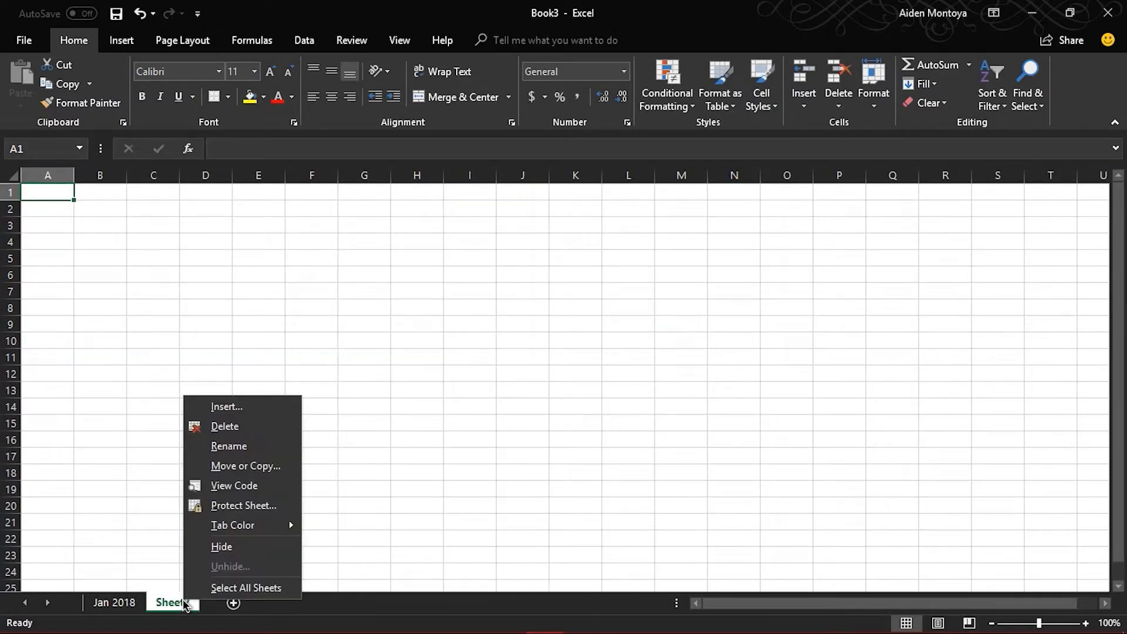
left_click(223, 447)
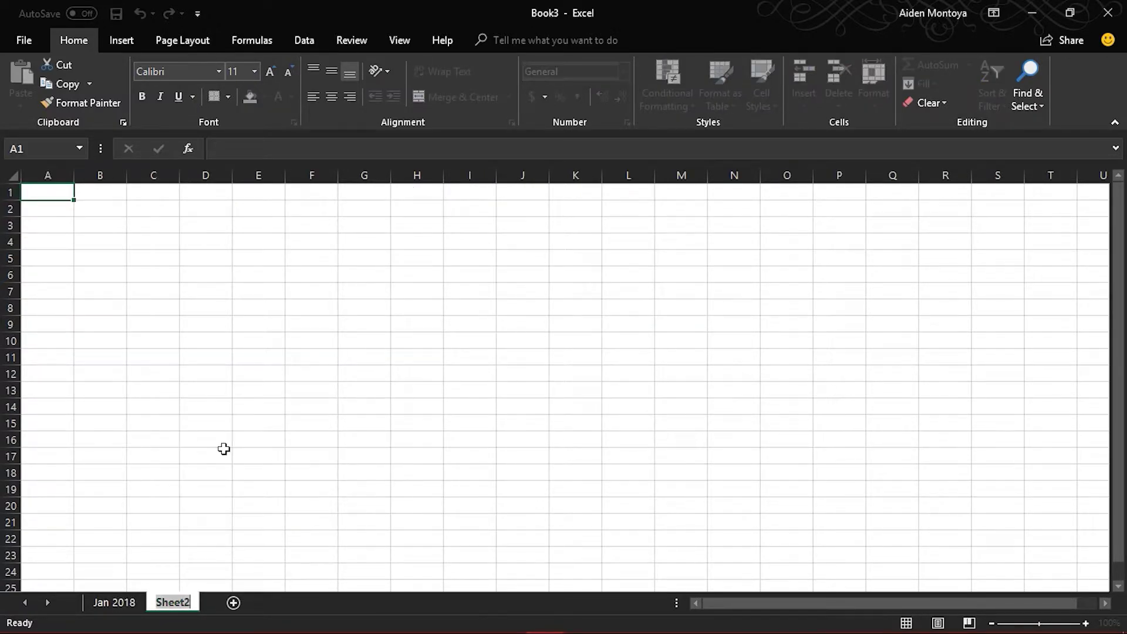
type("Feb 2018")
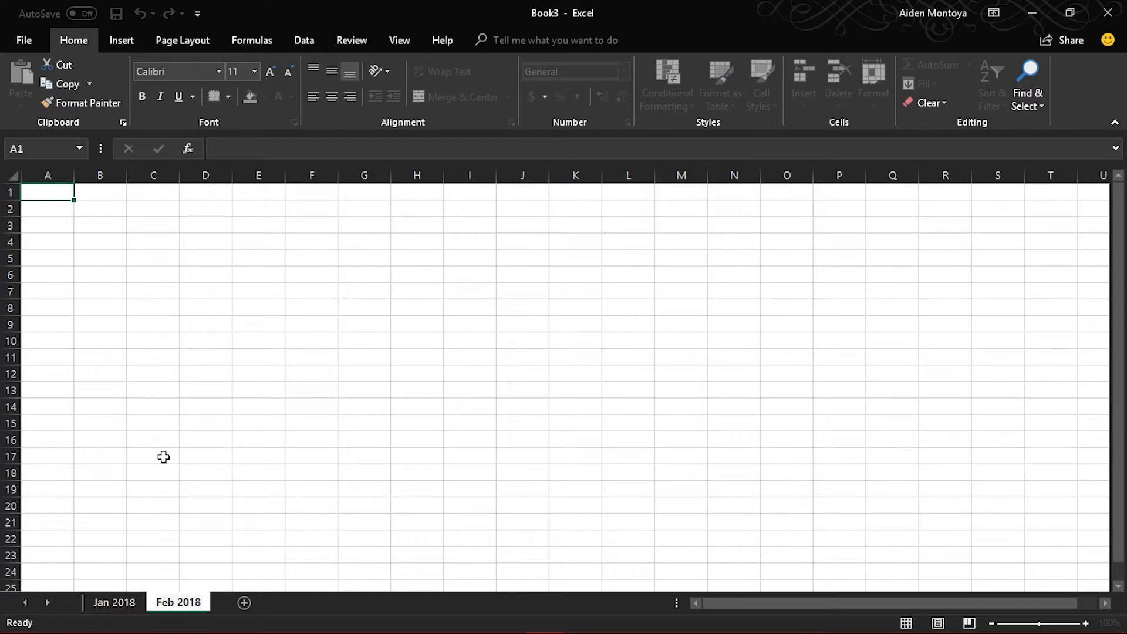
Copy the header row from the Jan 2018 sheet and paste it into row 1 of the Feb 2018 sheet
left_click(114, 603)
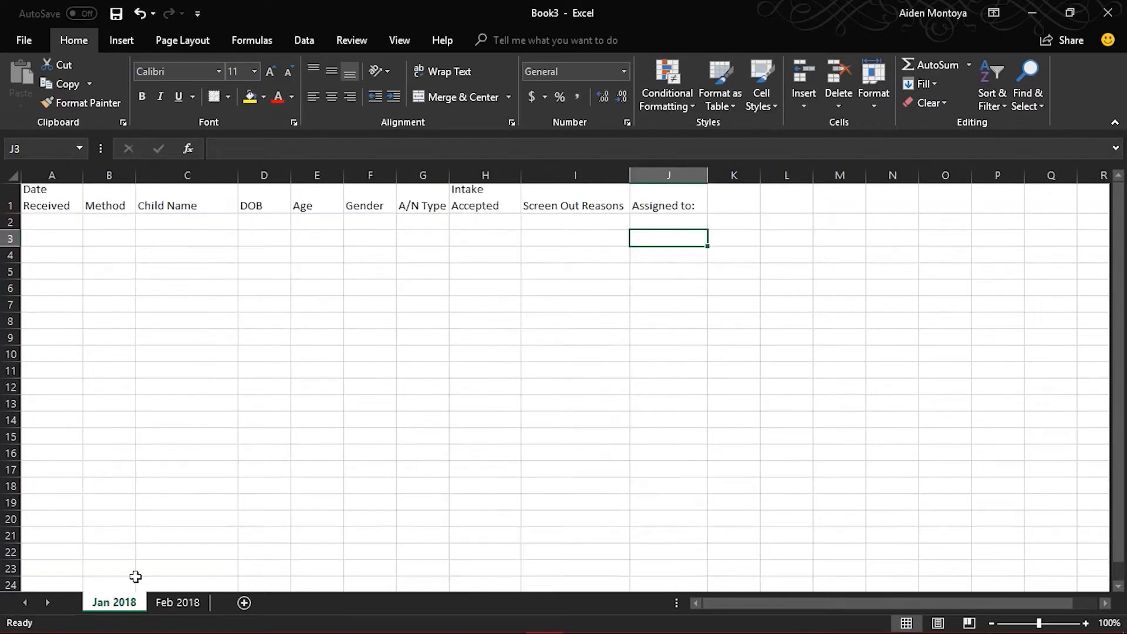
left_click(13, 202)
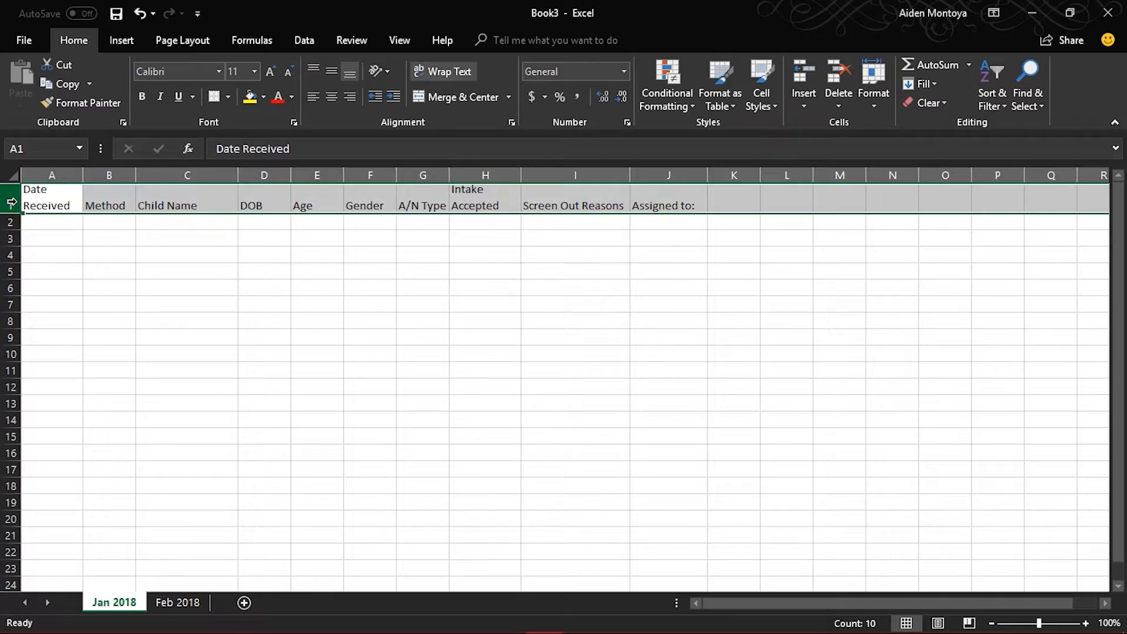
right_click(54, 204)
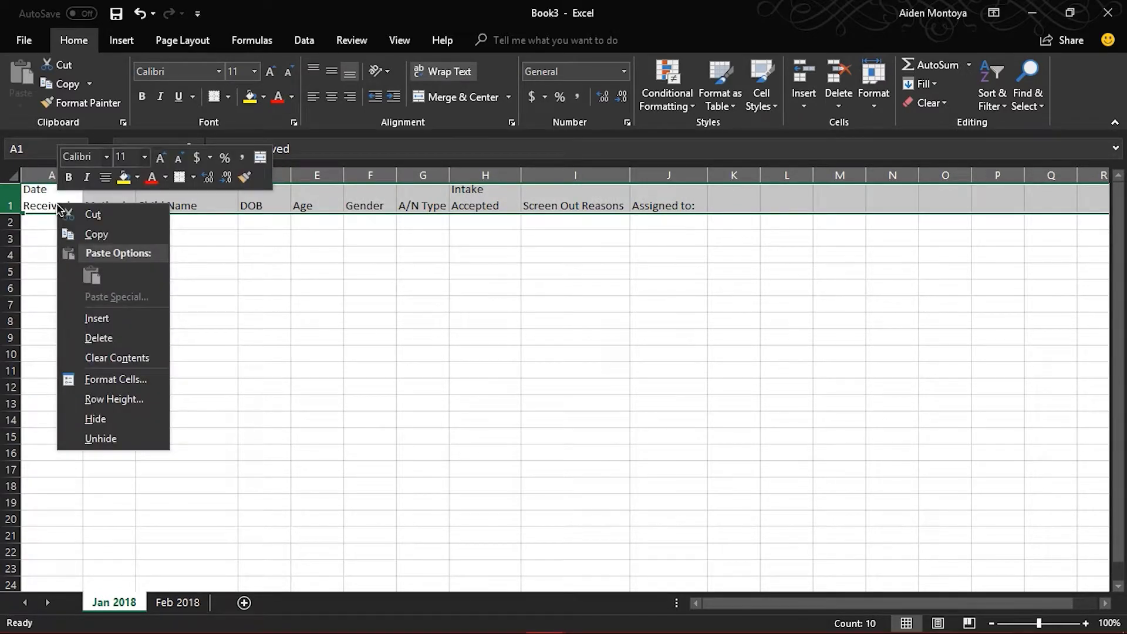
left_click(100, 236)
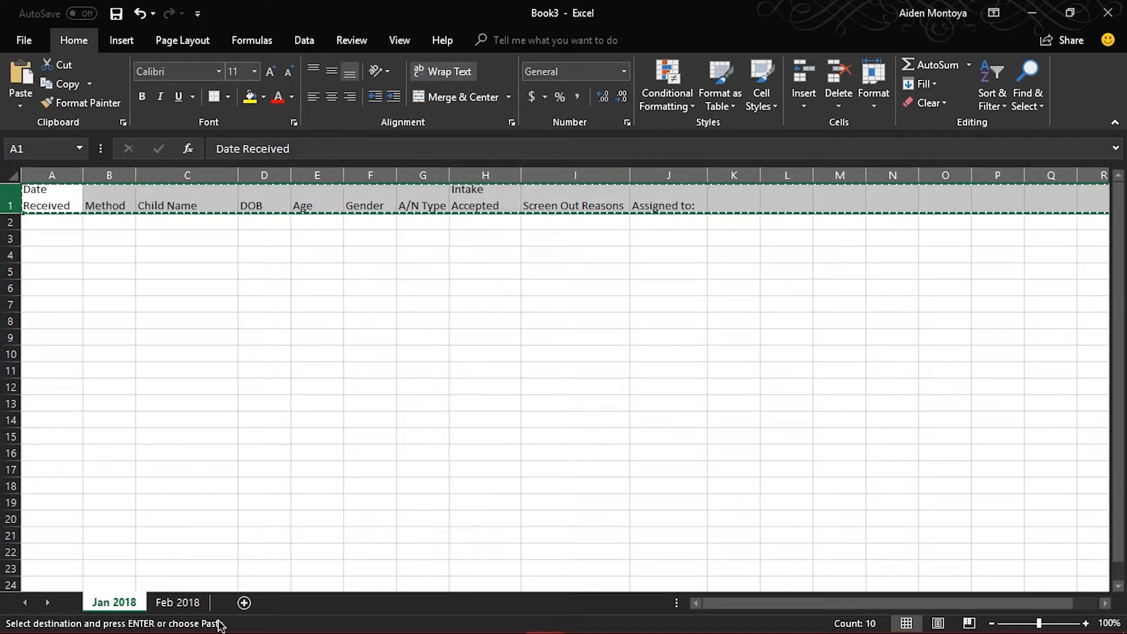
left_click(179, 602)
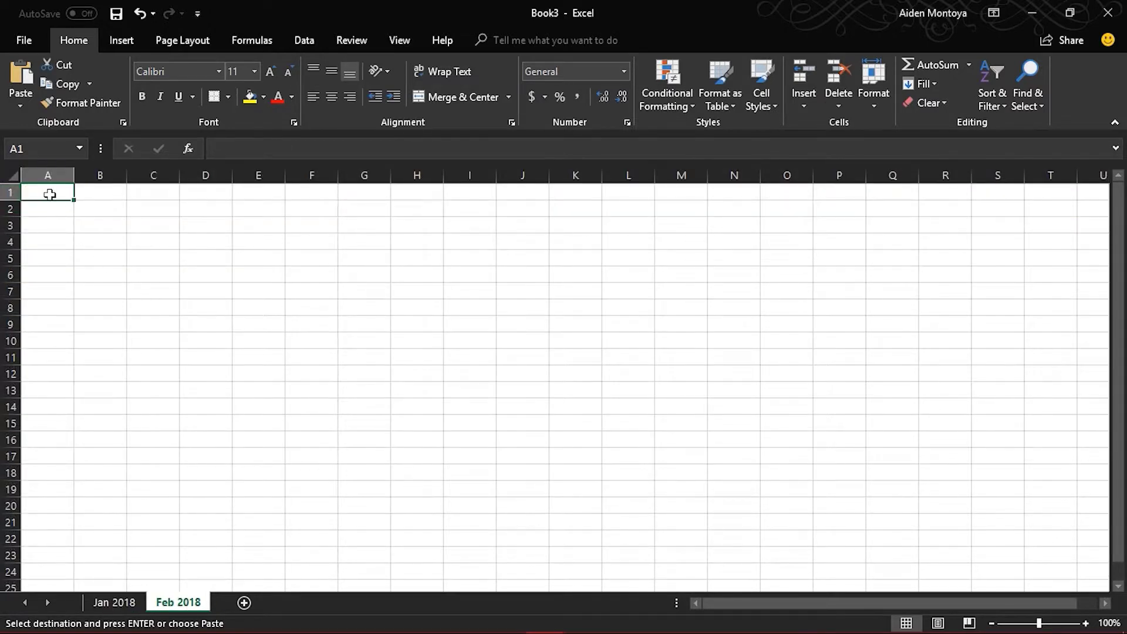
right_click(50, 195)
left_click(87, 266)
left_click(528, 340)
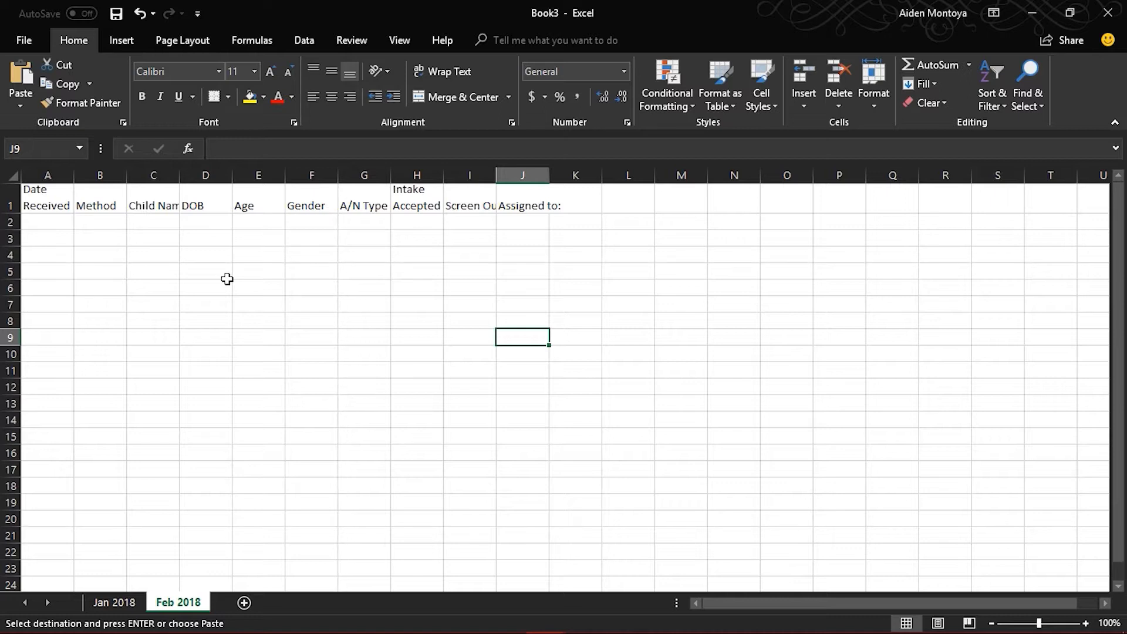
key("alt")
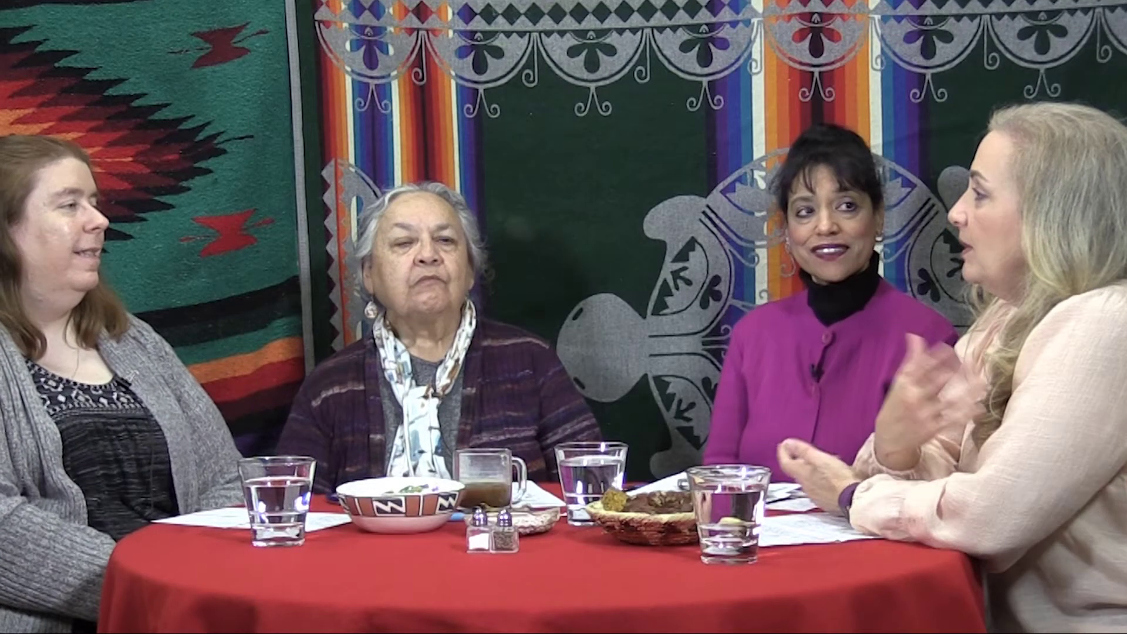